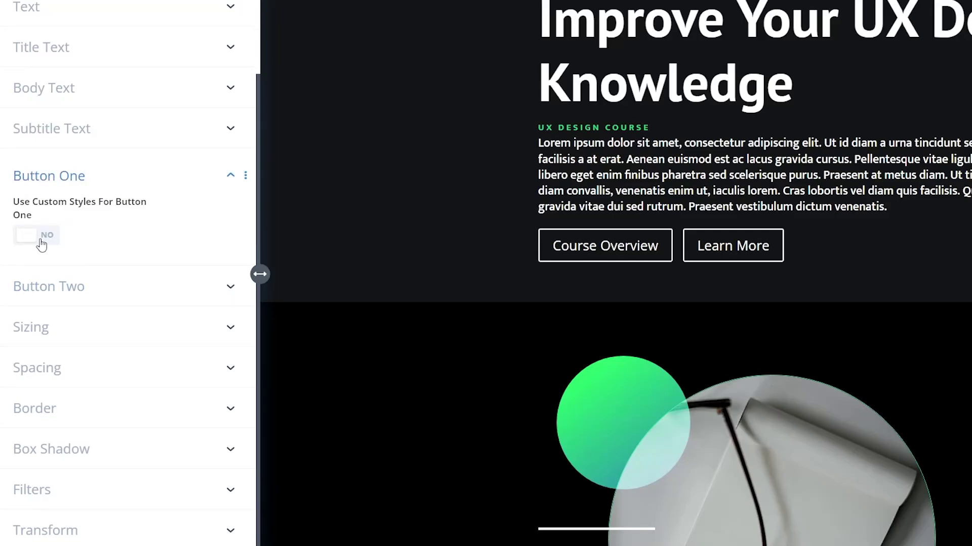
# Enable custom styles for Button One with a blue background and a 10px border radius.
pyautogui.click(41, 244)
pyautogui.scroll(-8, 42, 244)
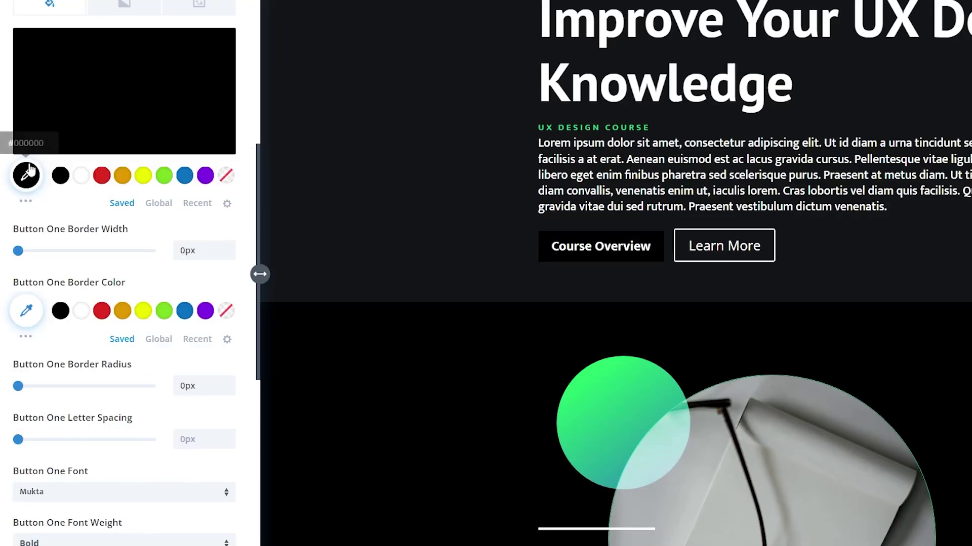
pyautogui.click(184, 176)
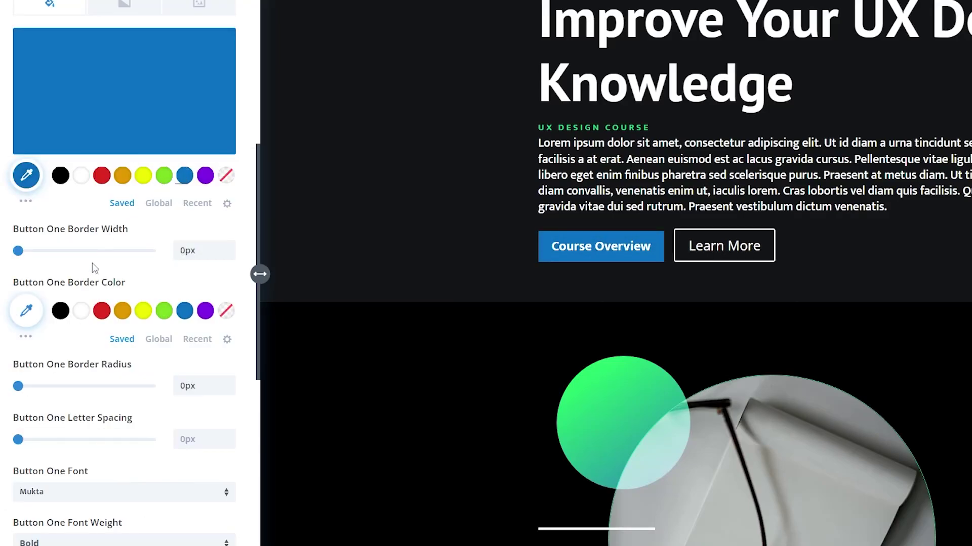
pyautogui.click(19, 388)
pyautogui.moveTo(20, 388); pyautogui.dragTo(33, 387)
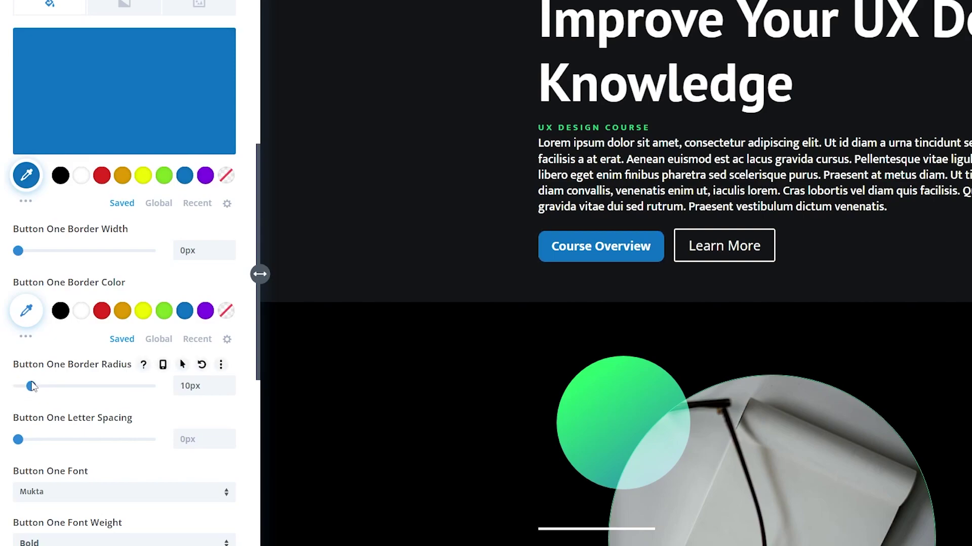
pyautogui.scroll(-5, 62, 440)
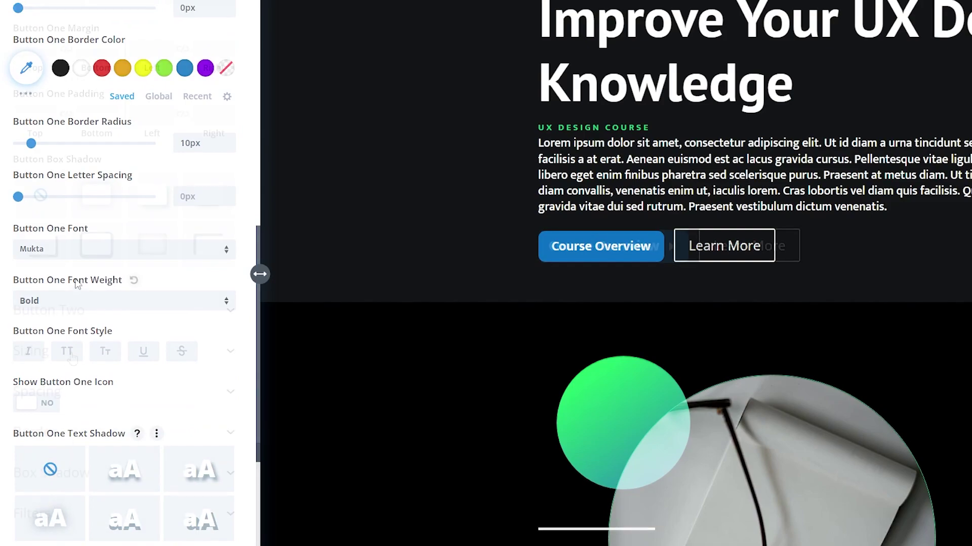
# Enable custom styles for Button Two, and give Button One a hard-edged lower-right box shadow with an adjusted vertical position.
pyautogui.click(83, 318)
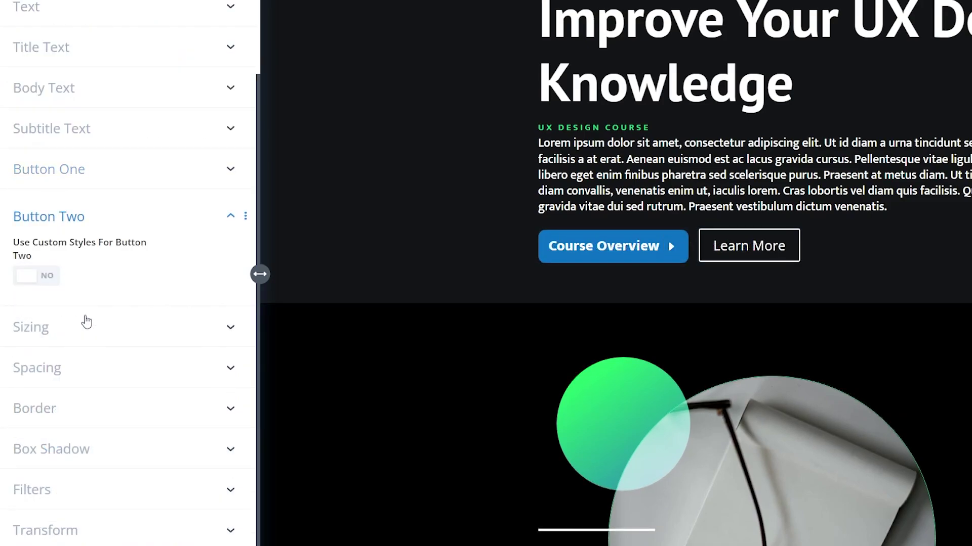
pyautogui.click(37, 277)
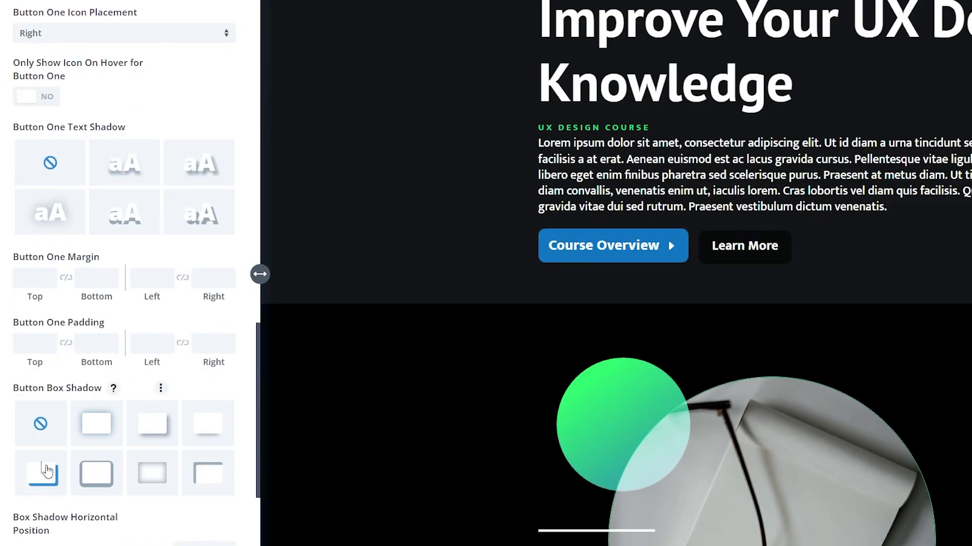
pyautogui.click(50, 470)
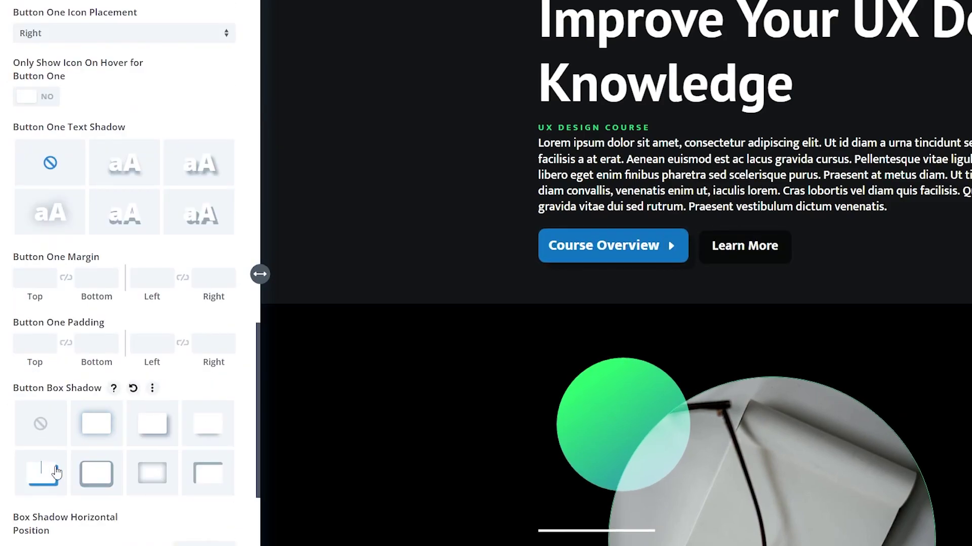
pyautogui.scroll(-5, 103, 481)
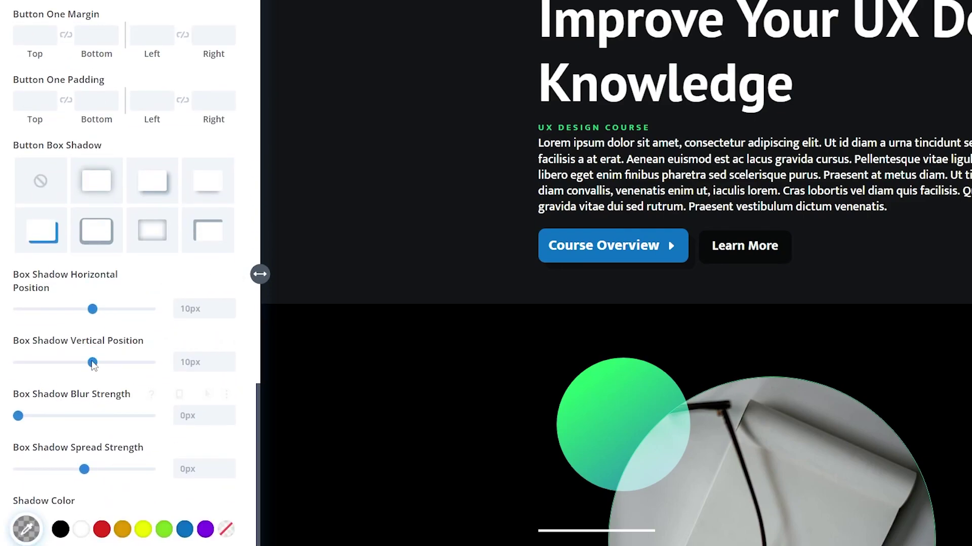
pyautogui.moveTo(92, 362)
pyautogui.mouseDown()
pyautogui.moveTo(71, 362)
pyautogui.moveTo(89, 349)
pyautogui.mouseUp()
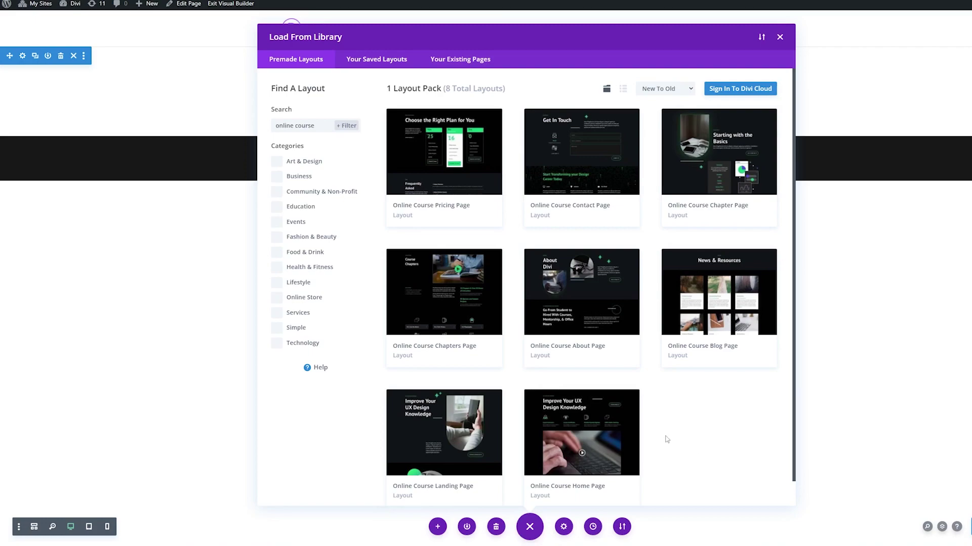
# Load the premade Online Course Landing Page layout onto the page.
pyautogui.click(473, 461)
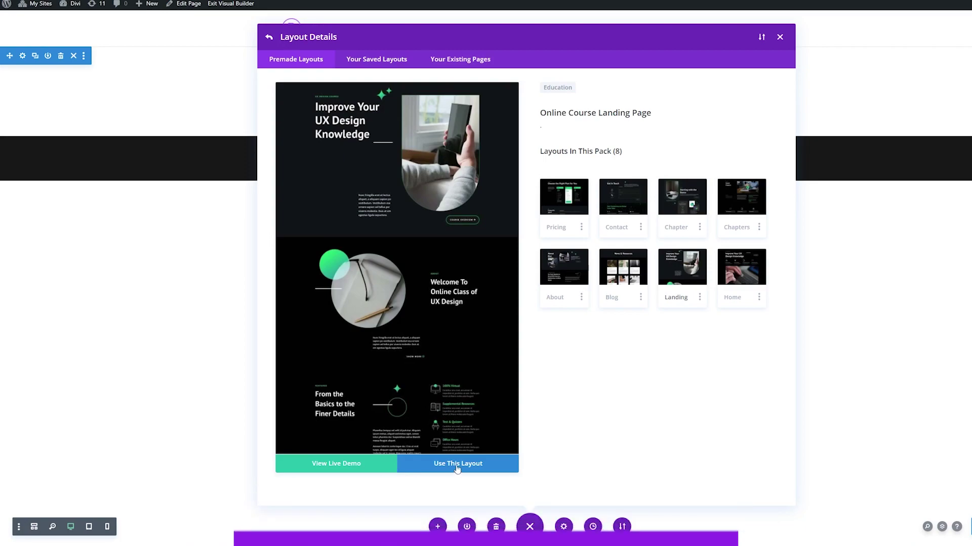
pyautogui.click(457, 466)
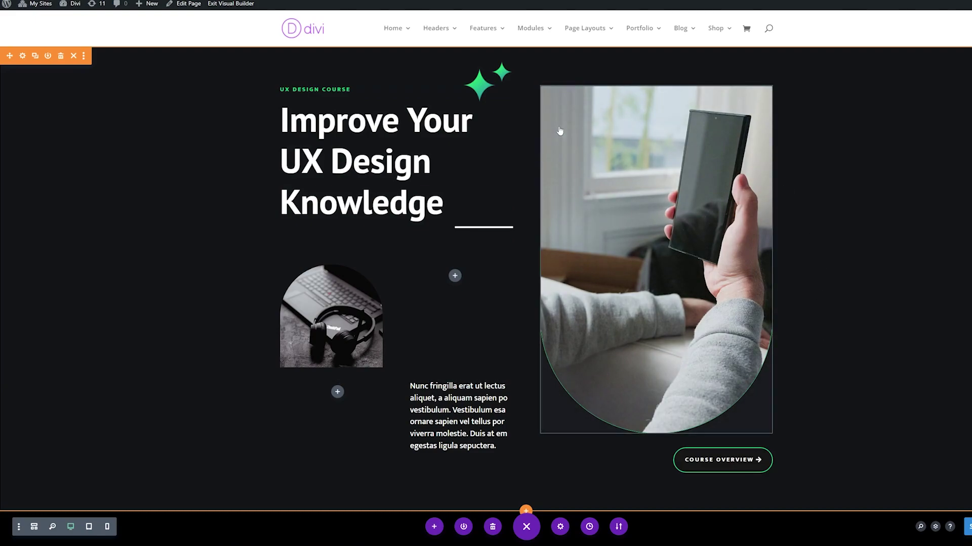
# Add a fullwidth section below the hero section and insert a Fullwidth Header module in it.
pyautogui.scroll(-2, 540, 367)
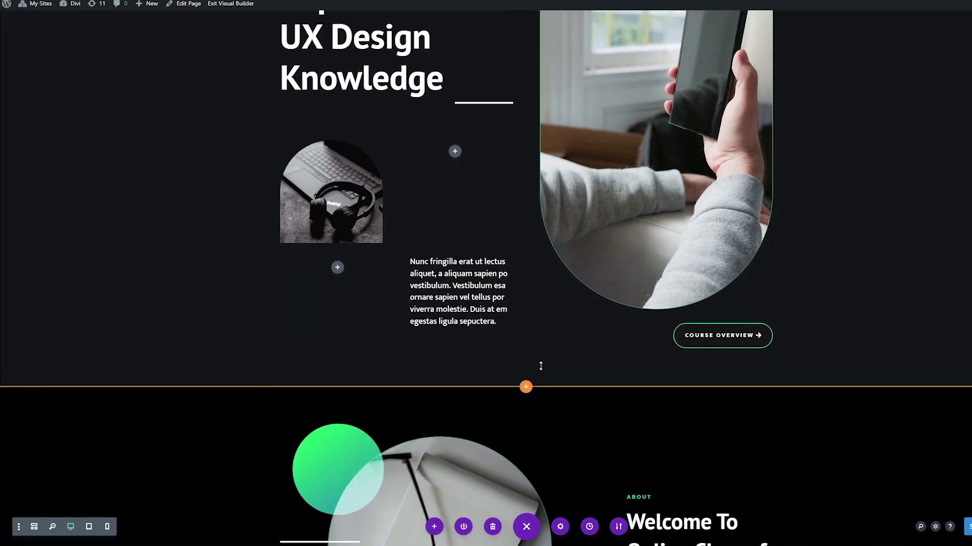
pyautogui.click(526, 388)
pyautogui.click(581, 356)
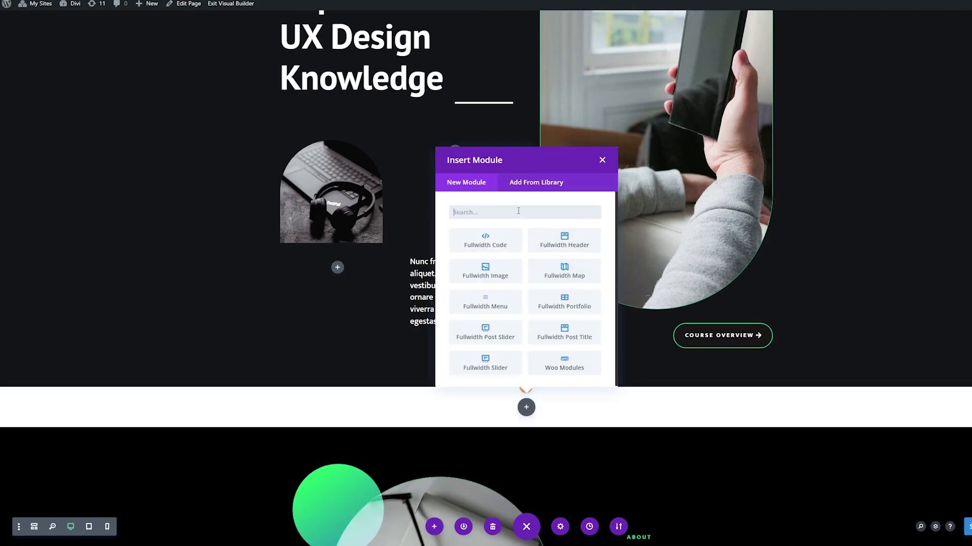
pyautogui.click(552, 247)
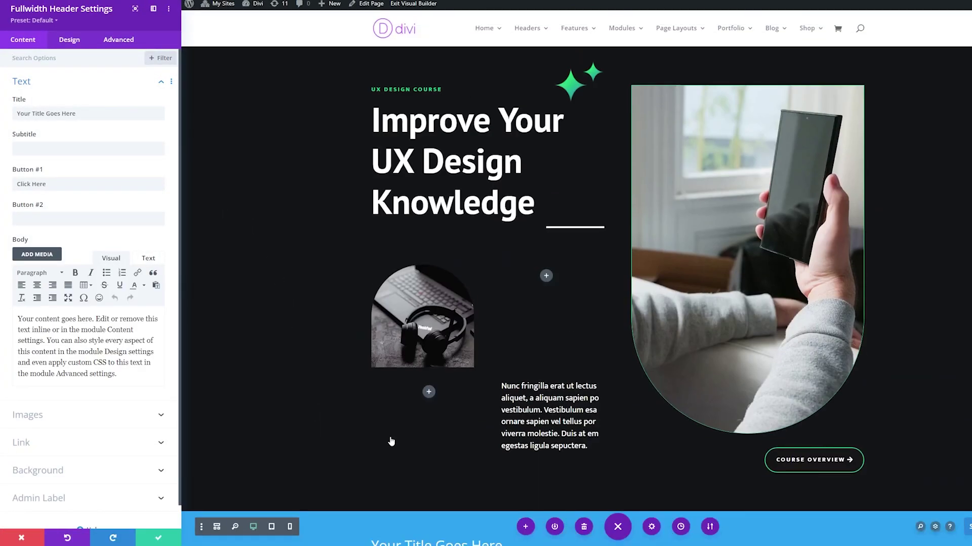
# Set the header's title to "Improve Your UX Design Knowledge" and its subtitle to "UX Design Course".
pyautogui.scroll(-9, 393, 441)
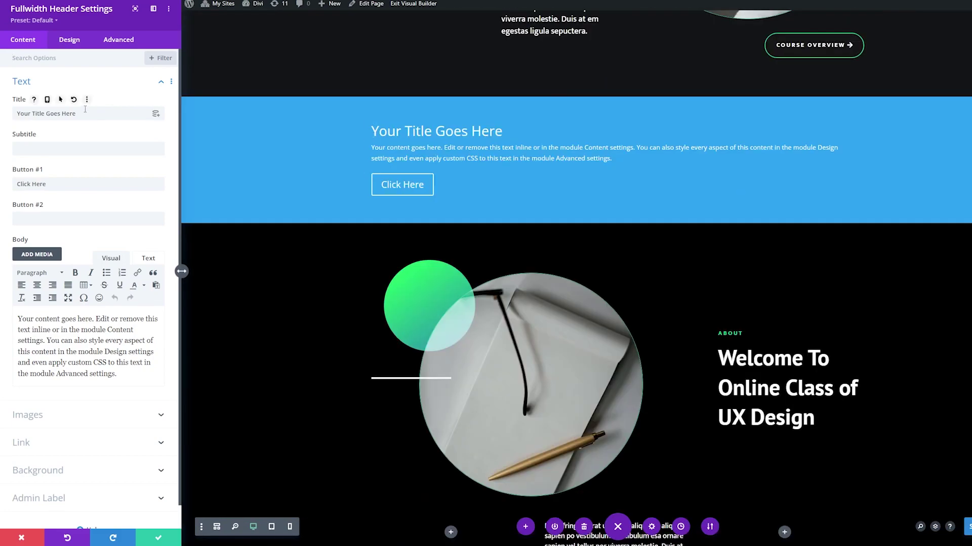
pyautogui.moveTo(78, 113); pyautogui.dragTo(1, 113)
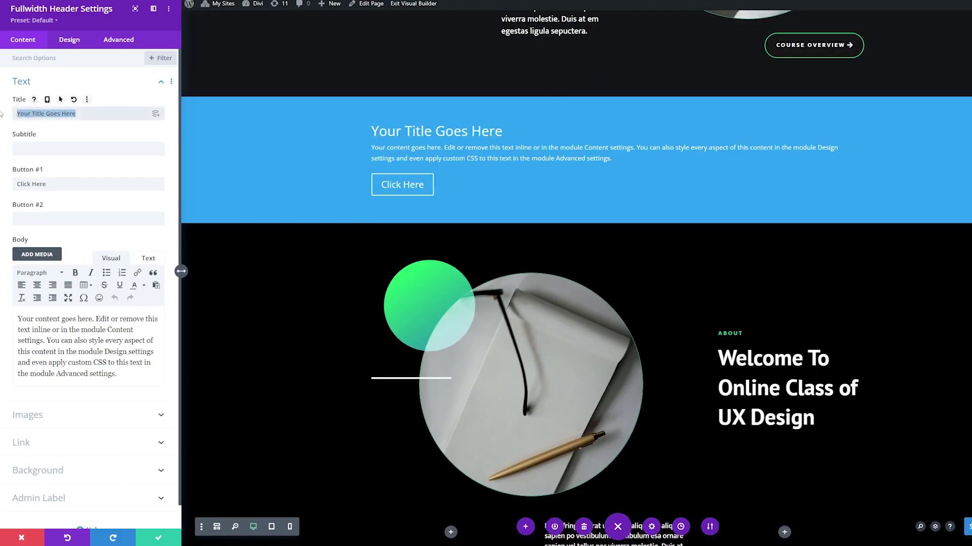
pyautogui.write('Improve Your UX Design Knowledge')
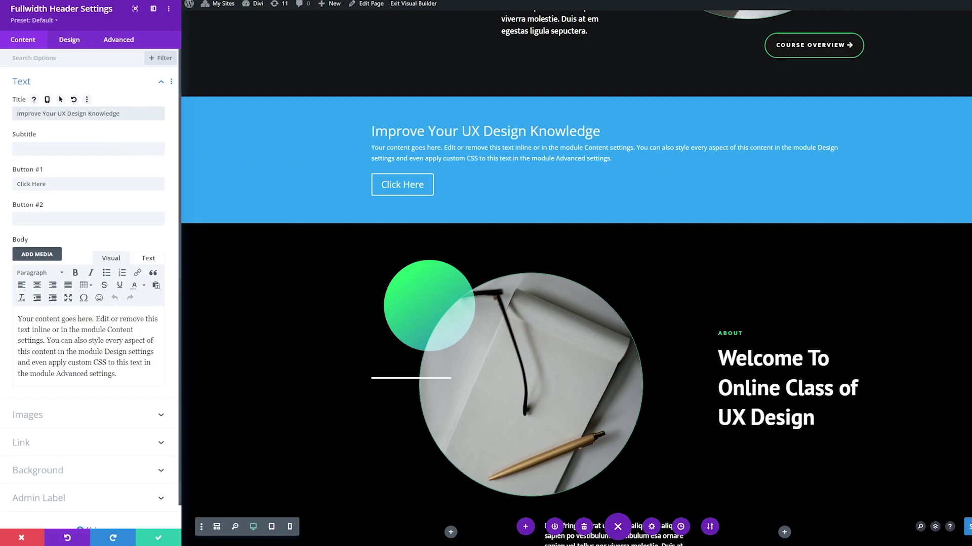
pyautogui.click(77, 147)
pyautogui.write('UX Design Course')
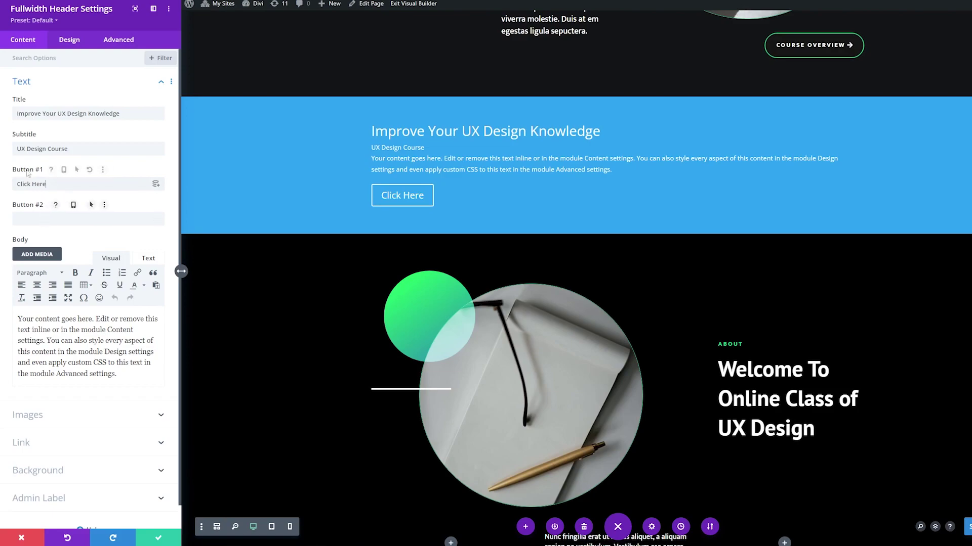
# Label the header's first button "Course Overview" and its second button "Learn More".
pyautogui.moveTo(48, 184); pyautogui.dragTo(4, 160)
pyautogui.write('Co')
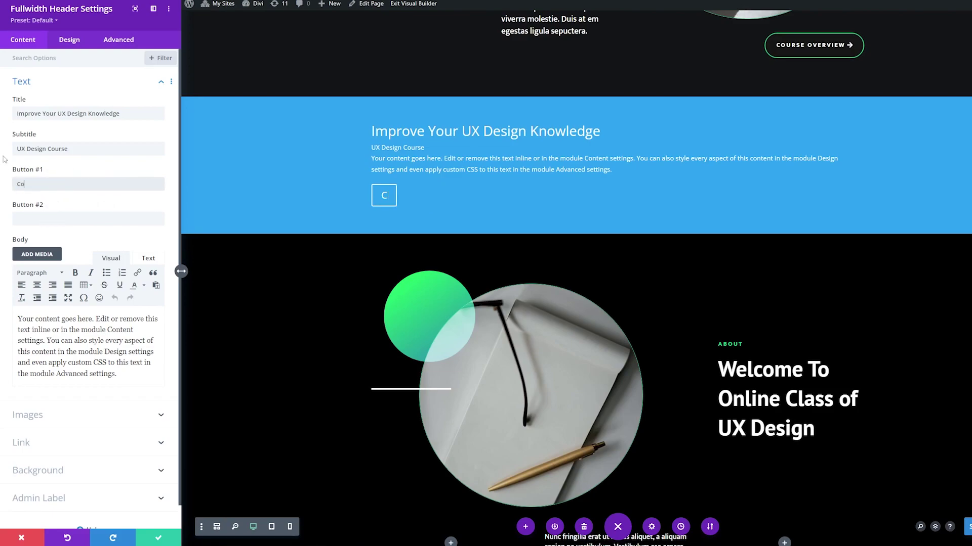
pyautogui.write('urse Overview')
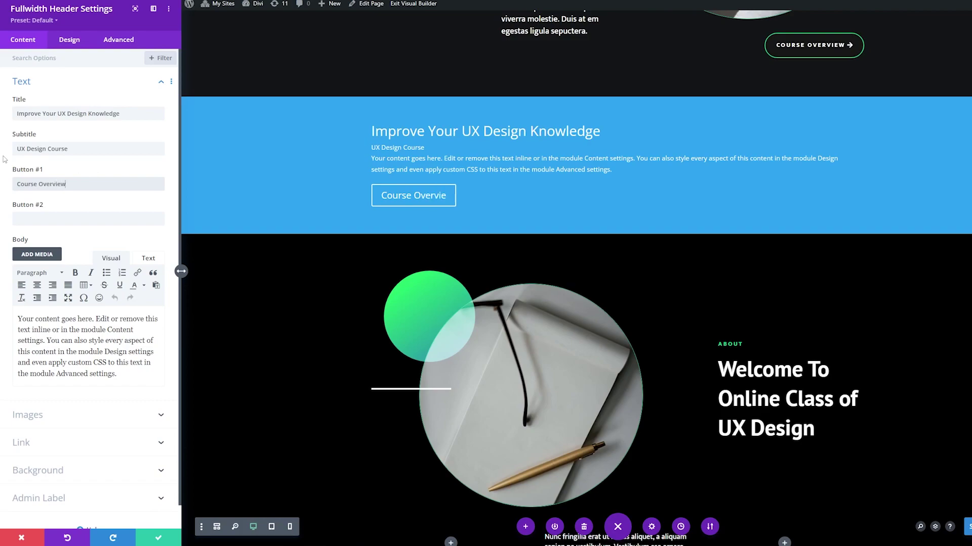
pyautogui.press('Tab')
pyautogui.write('Learn More')
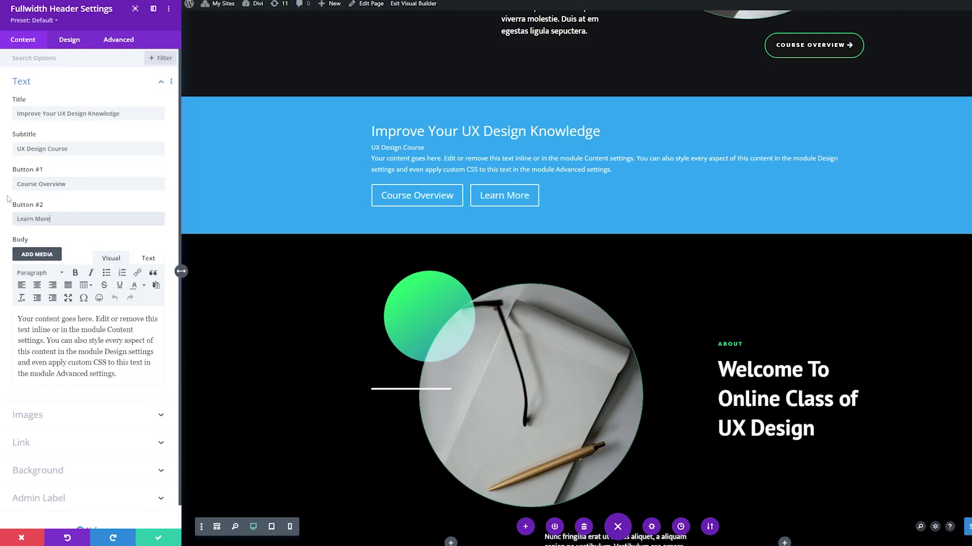
# Replace the header's placeholder body text with the paragraph starting "Lorem ipsum dolor sit amet, consectetur adipiscing elit.".
pyautogui.click(124, 317)
pyautogui.hotkey('ctrl', 'a')
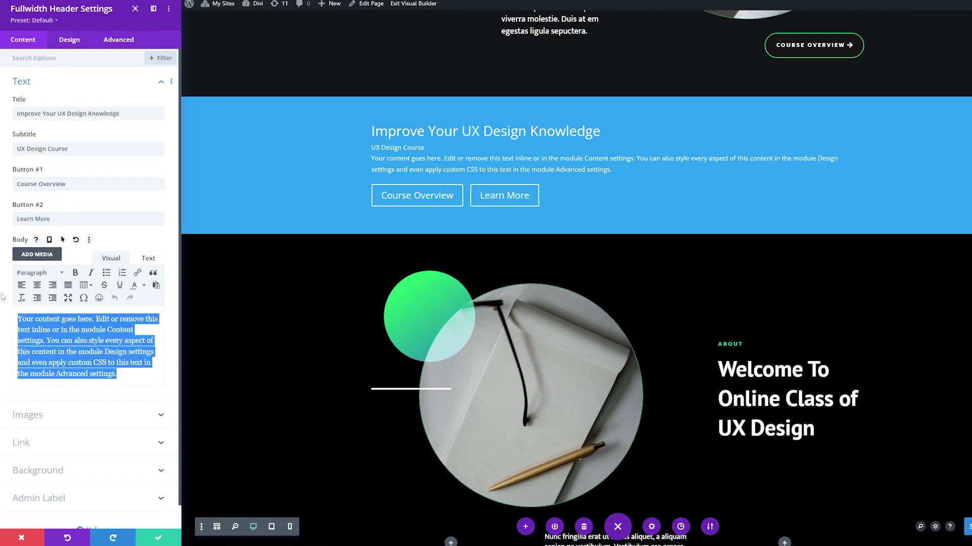
pyautogui.write('Lorem ipsum dolor sit amet, consectetur adipiscing elit. Ut id diam a urna tincidunt semper. Donec quis lectus tempor enim elementum facilisis a at erat. Aenean euismod est ac lacus gravida cursus. Pellentesque vitae ligula faucibus, ornare ligula eu, molestie erat. Cras at libero eget enim finibus pharetra sed scelerisque purus. Praesent at metus diam. Ut tincidunt erat pulvinar dui dignissim molestie. Morbi ut diam convallis, venenatis enim ut, iaculis lorem. Cras lobortis vel diam quis facilisis. Quisque ut pretium lacus, et euismod magna. Praesent gravida vitae dui sed rutrum. Praesent vestibulum dictum venenatis.')
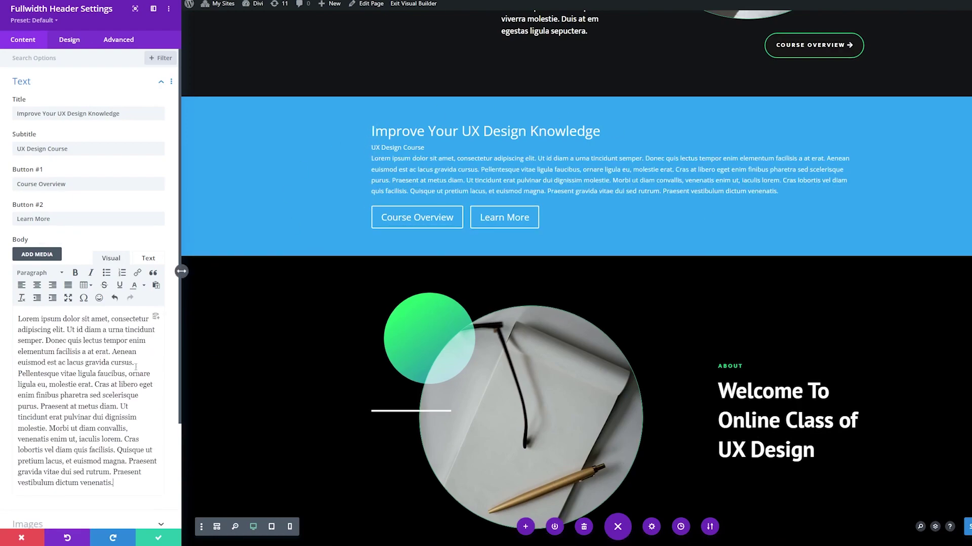
# Set the two green sparkle stars as the logo image and the photo of a hand holding a phone as the header image.
pyautogui.scroll(-3, 104, 387)
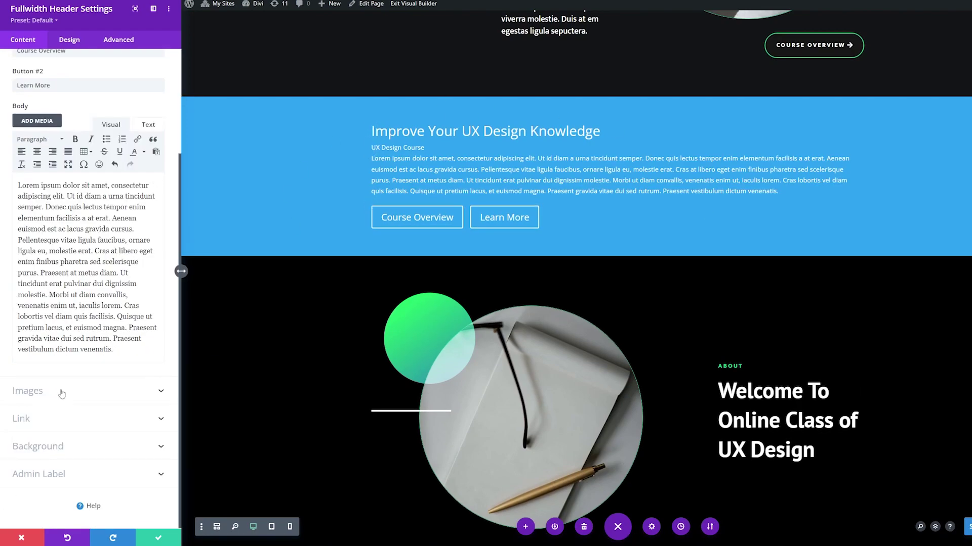
pyautogui.click(56, 392)
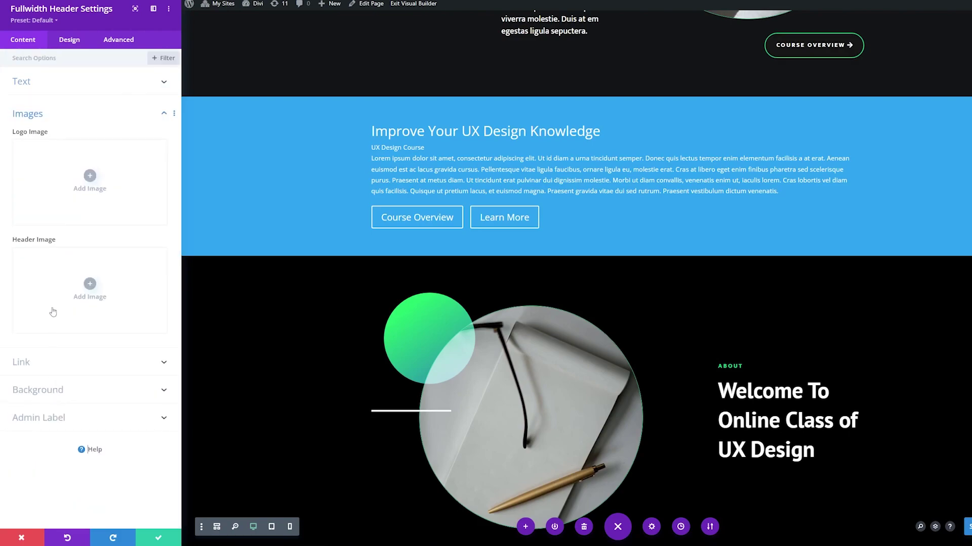
pyautogui.click(89, 176)
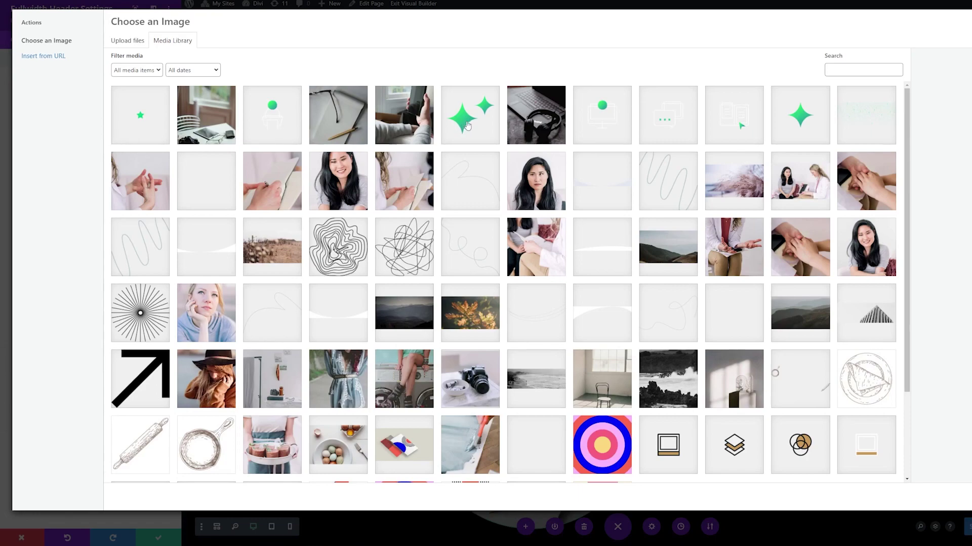
pyautogui.click(467, 125)
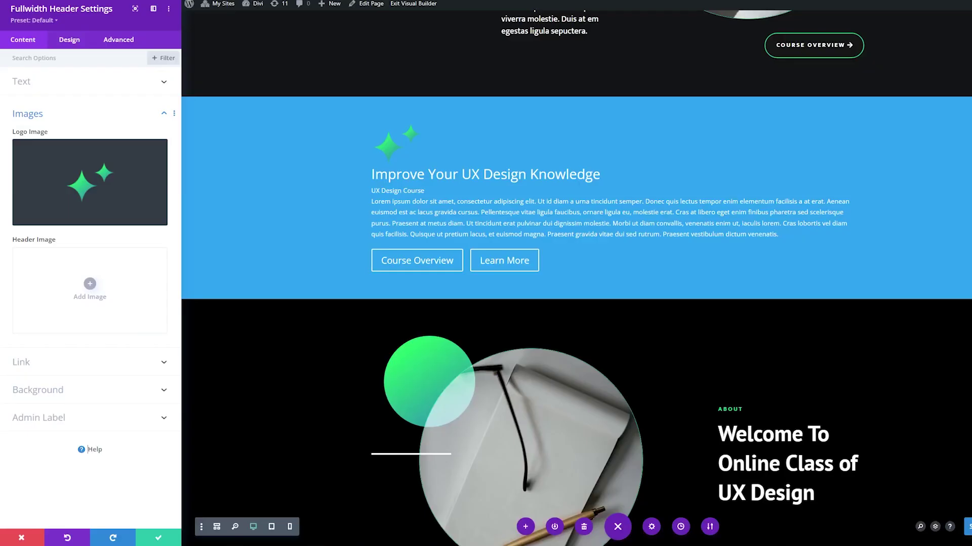
pyautogui.click(89, 284)
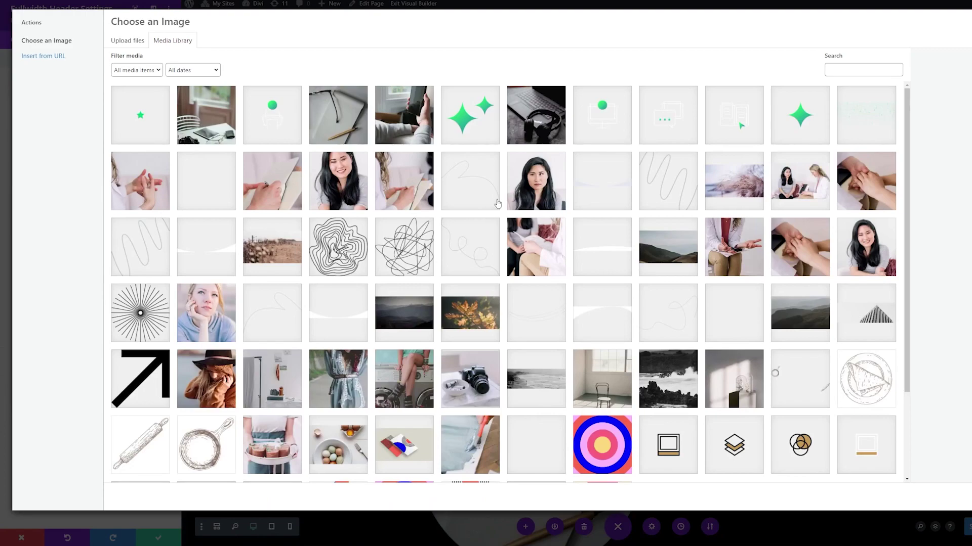
pyautogui.click(403, 115)
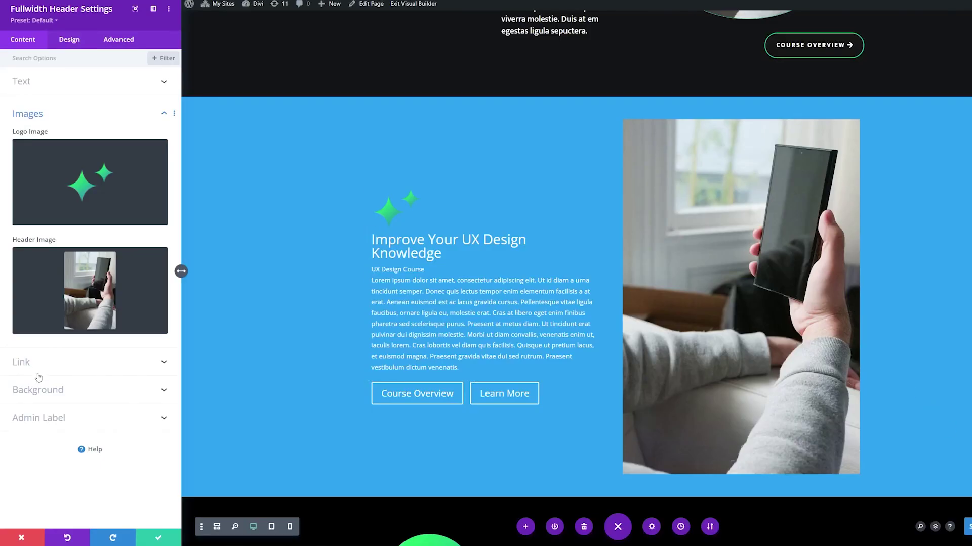
# Set the fullwidth header's background color to #131517 and compare it with the hero section above.
pyautogui.click(65, 391)
pyautogui.click(90, 231)
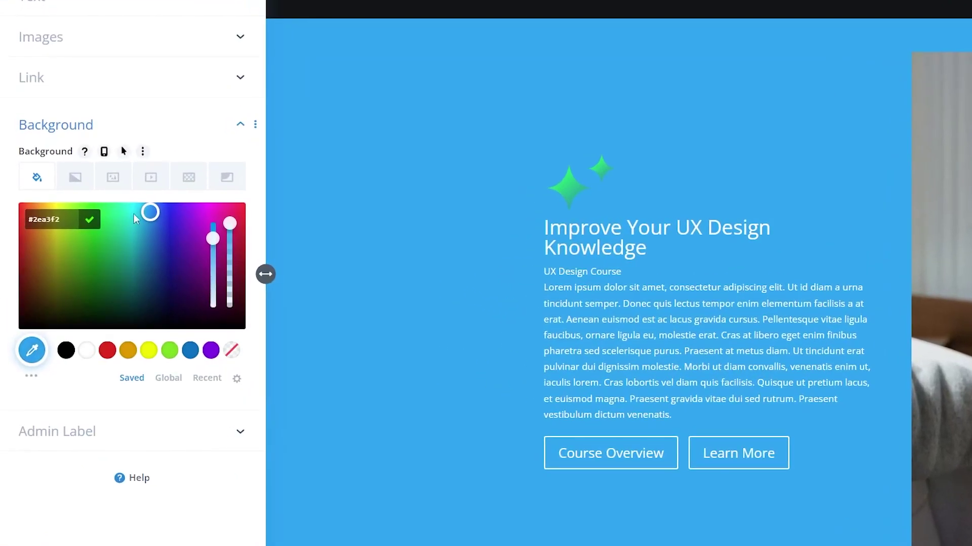
pyautogui.doubleClick(65, 218)
pyautogui.write('#131517')
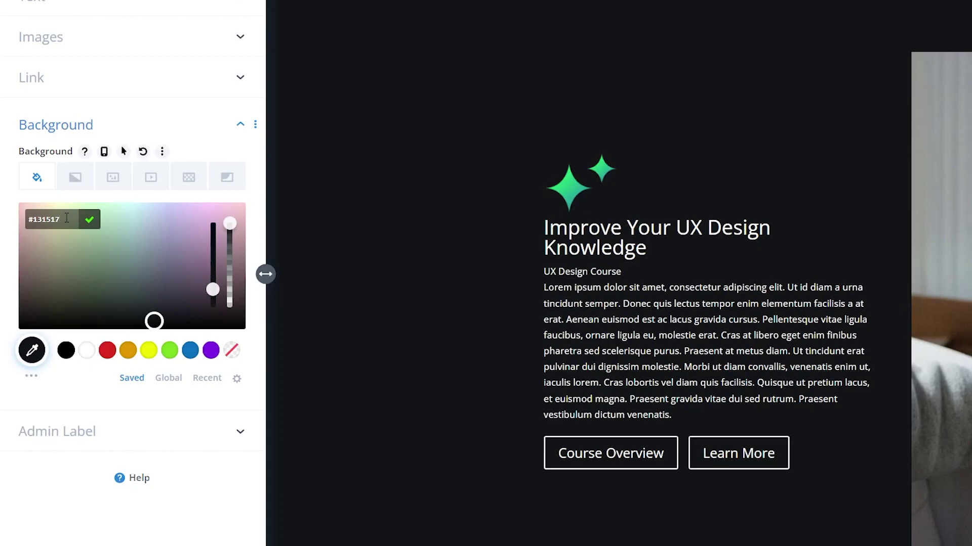
pyautogui.scroll(5, 626, 191)
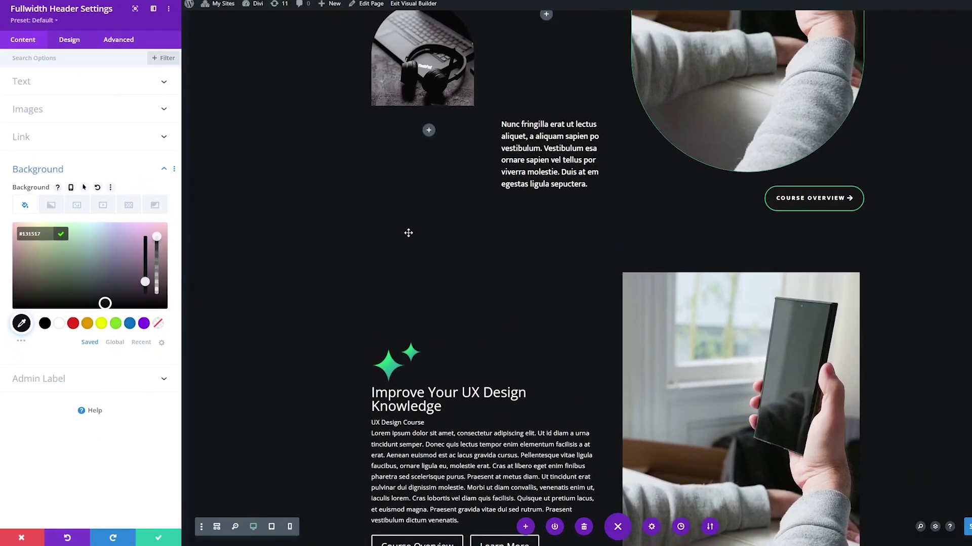
pyautogui.scroll(-5, 429, 231)
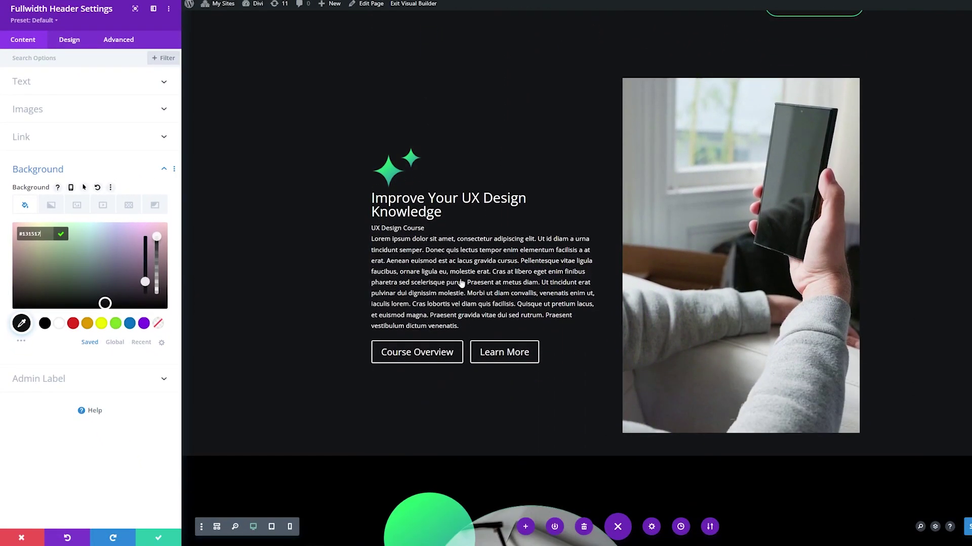
pyautogui.scroll(10, 461, 284)
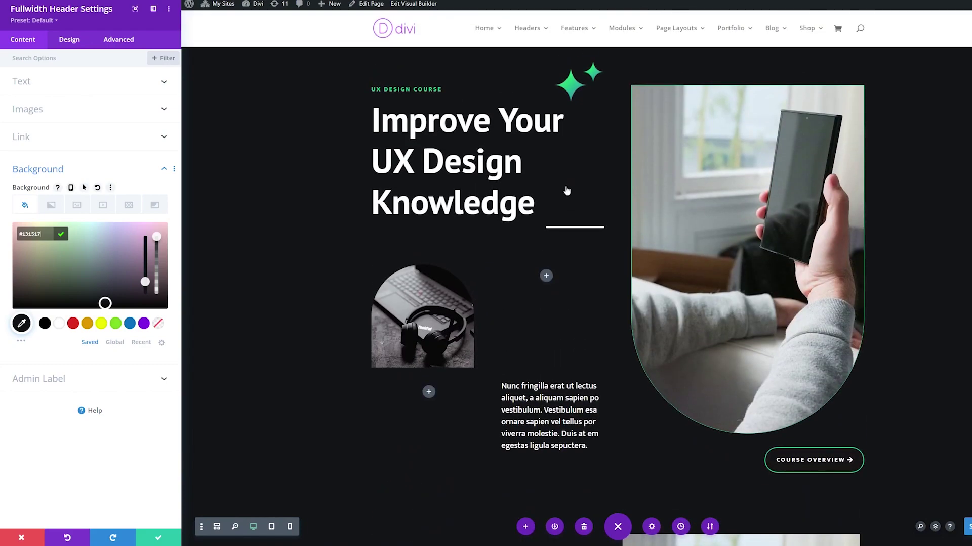
pyautogui.scroll(-10, 693, 182)
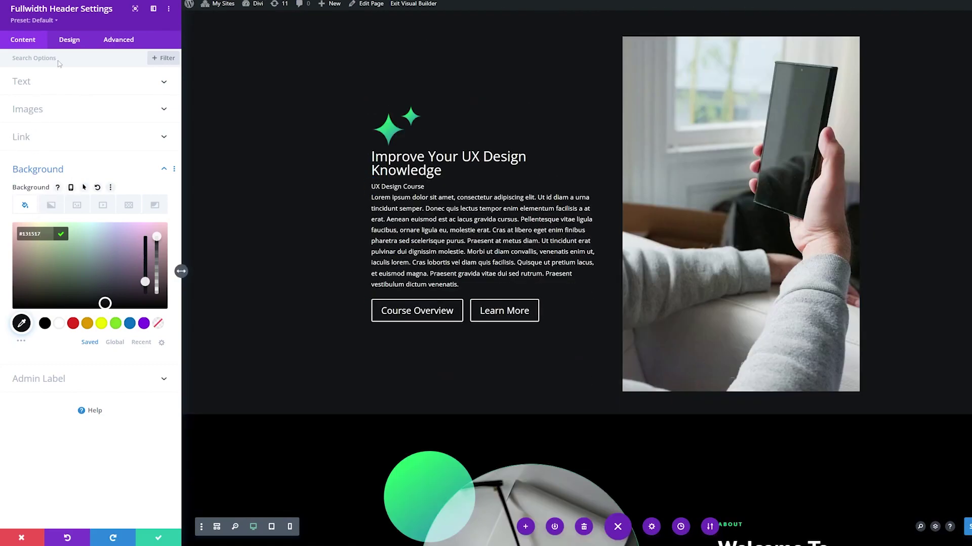
# Show the header's scroll down button and set its icon to the plain downward arrow.
pyautogui.click(65, 44)
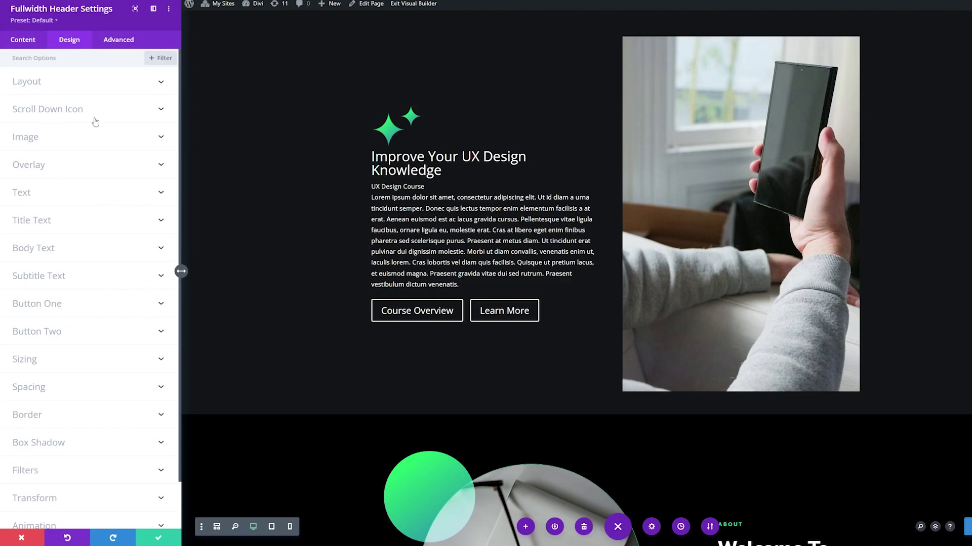
pyautogui.click(33, 109)
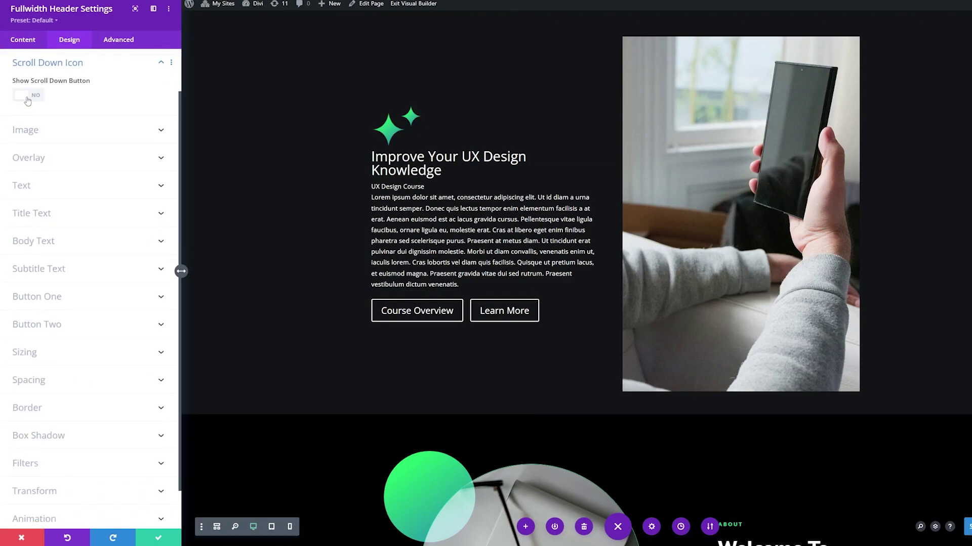
pyautogui.click(28, 101)
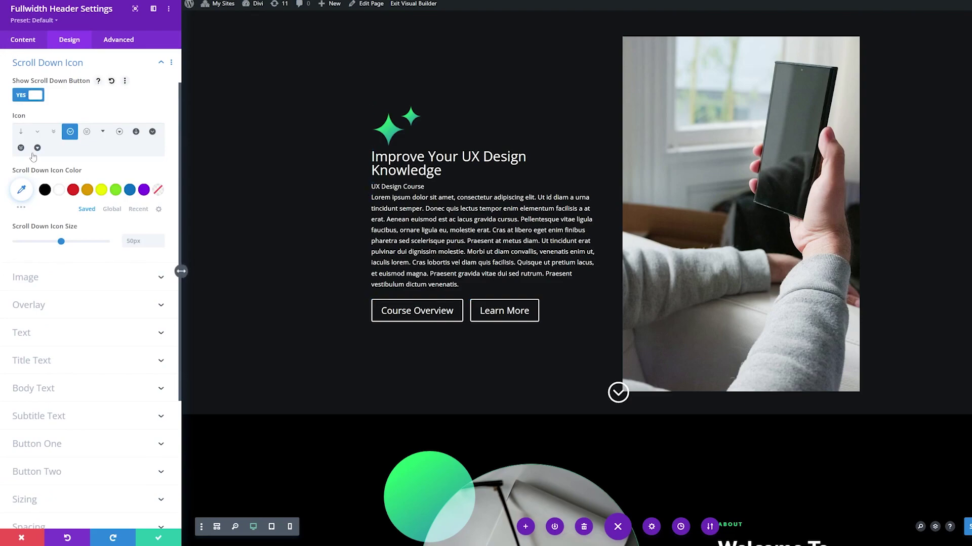
pyautogui.click(21, 132)
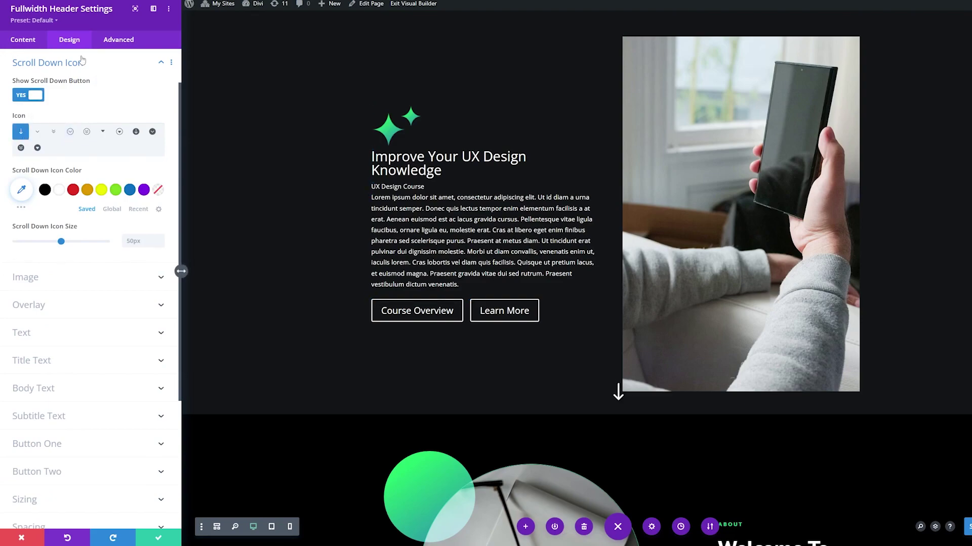
# Round the header image's two bottom corners to 1000px, keeping the top corners at 0px, and compare it with the hero section above.
pyautogui.click(49, 277)
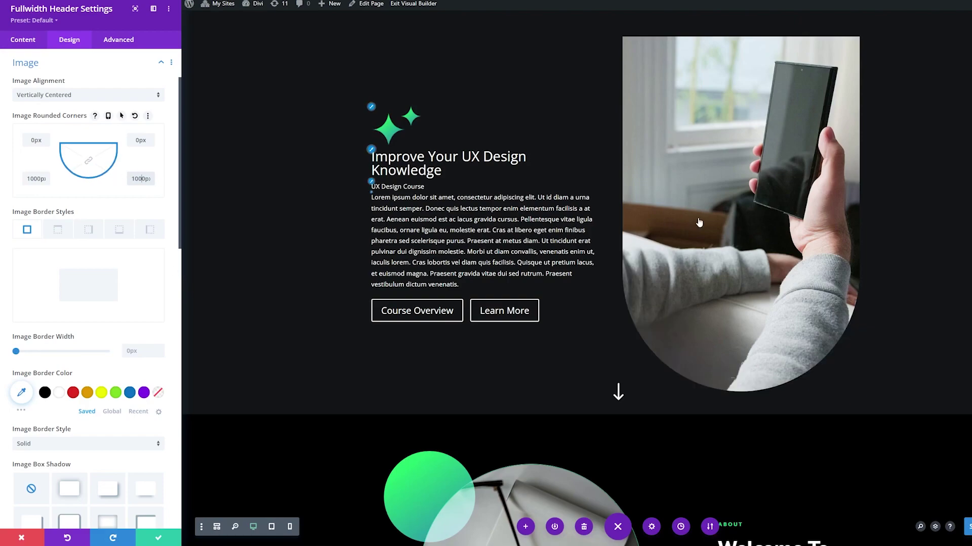
pyautogui.scroll(4, 681, 321)
pyautogui.scroll(5, 680, 321)
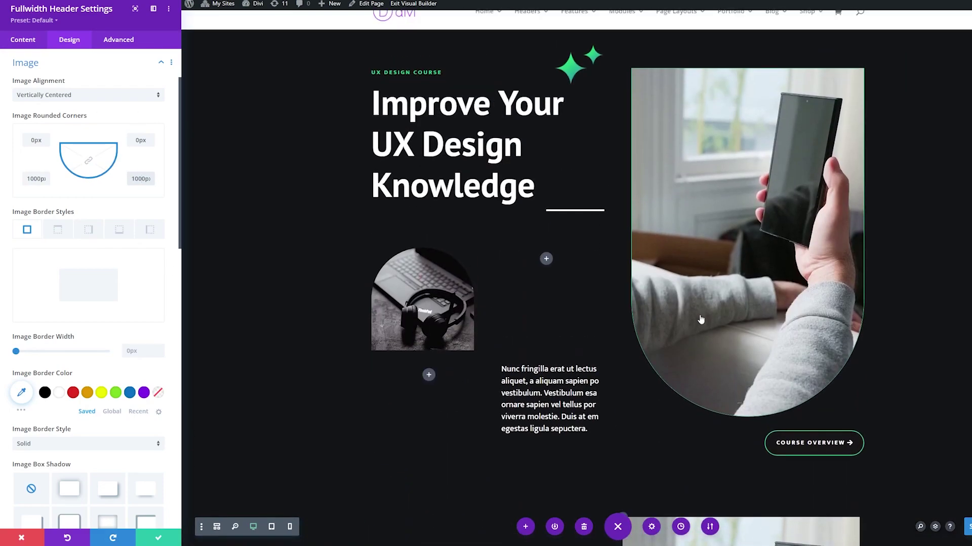
pyautogui.scroll(-8, 722, 235)
pyautogui.scroll(-10, 77, 367)
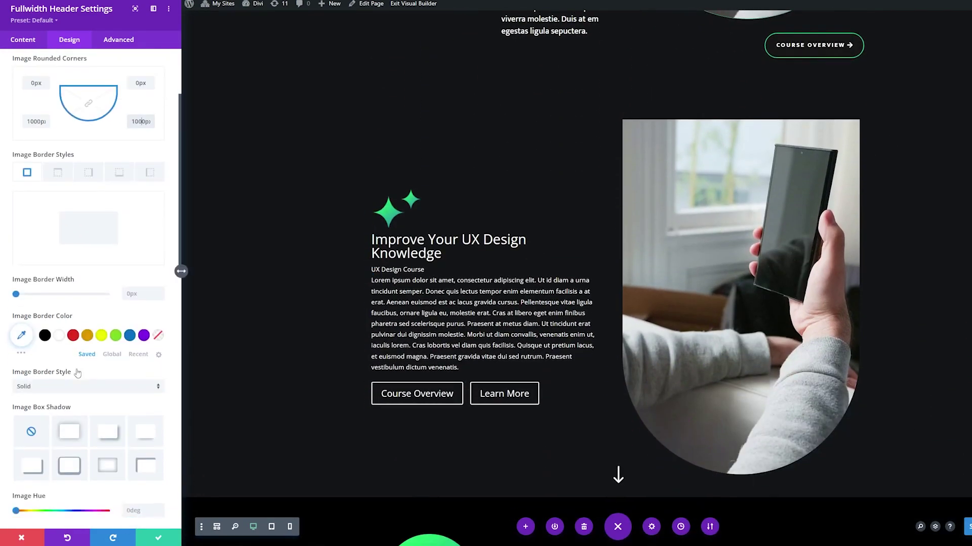
# Style the header title in bold PT Sans with a text size of 5rem and a line height of 1.2em.
pyautogui.scroll(-6, 76, 368)
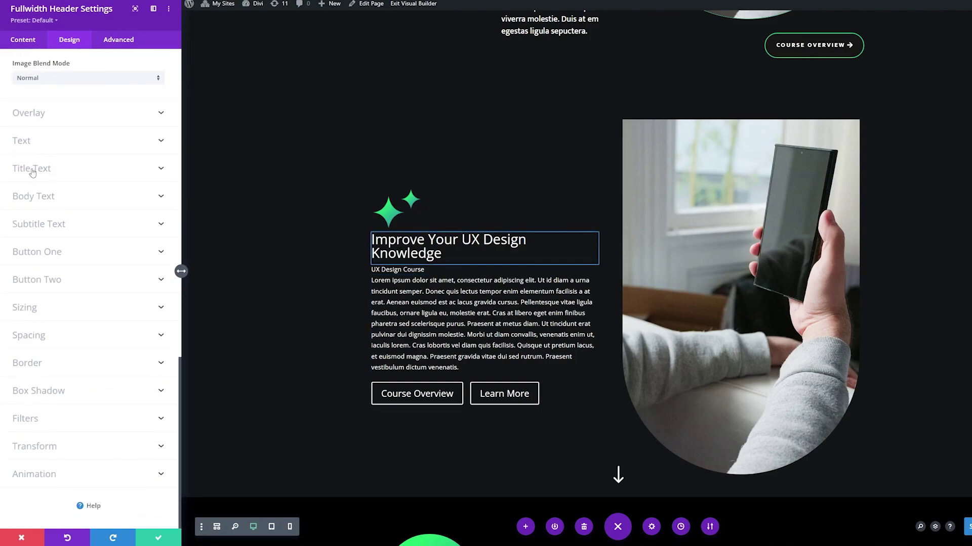
pyautogui.click(32, 170)
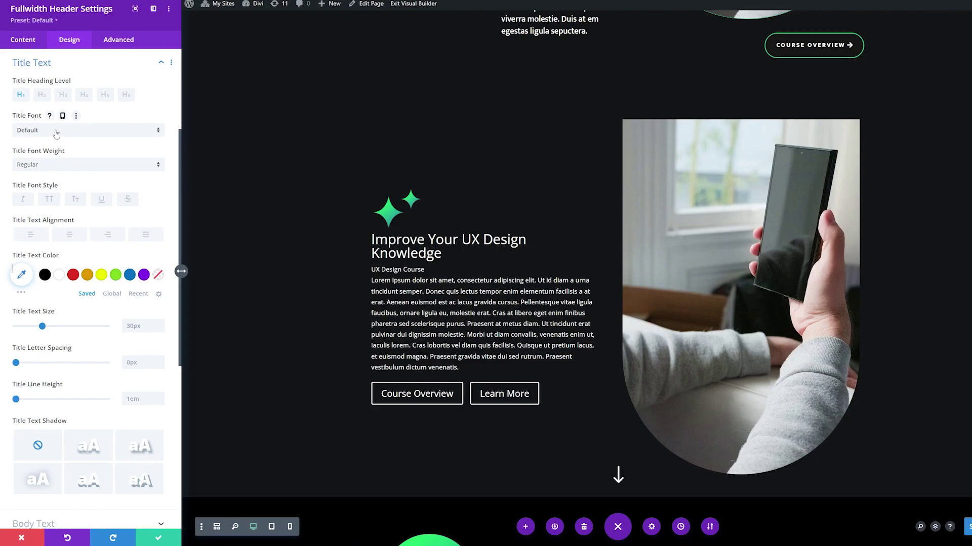
pyautogui.click(56, 130)
pyautogui.write('pt s')
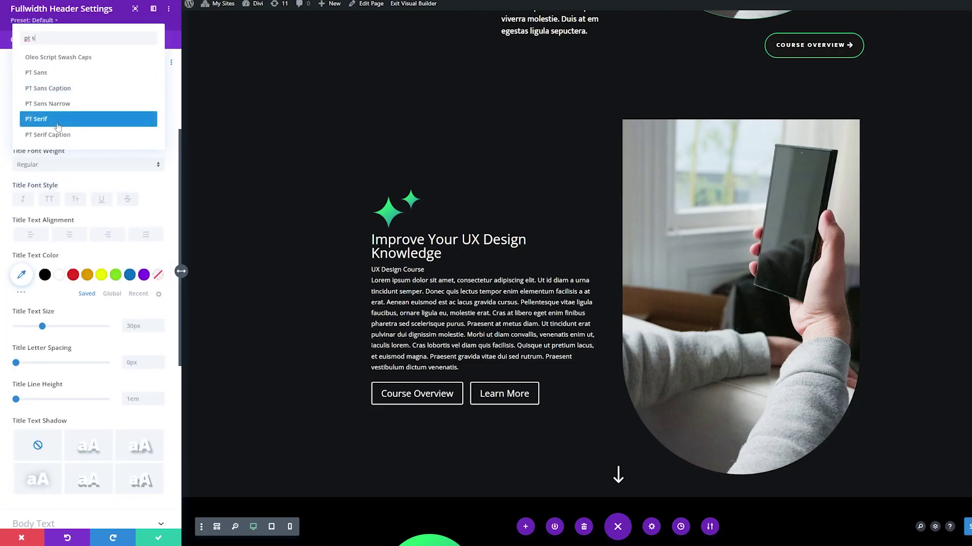
pyautogui.click(67, 73)
pyautogui.click(49, 166)
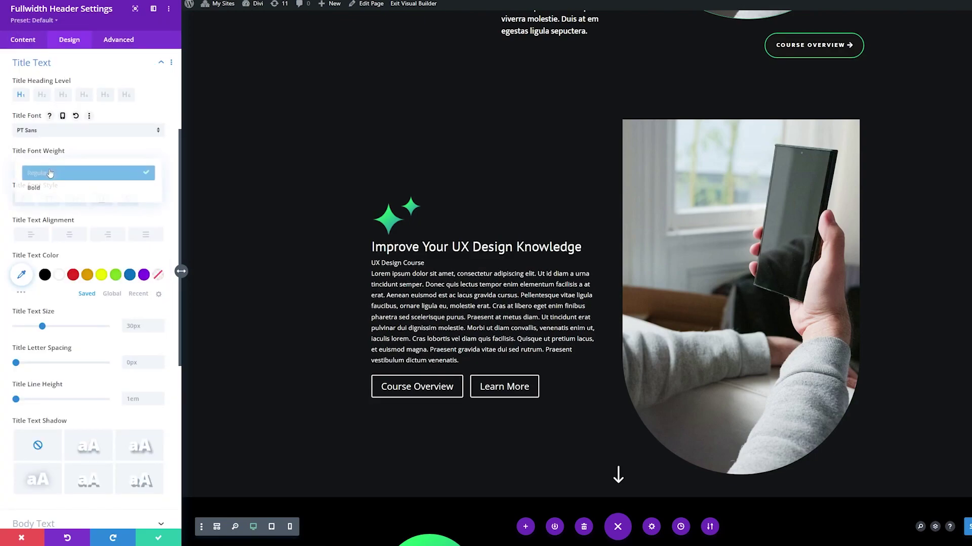
pyautogui.click(30, 189)
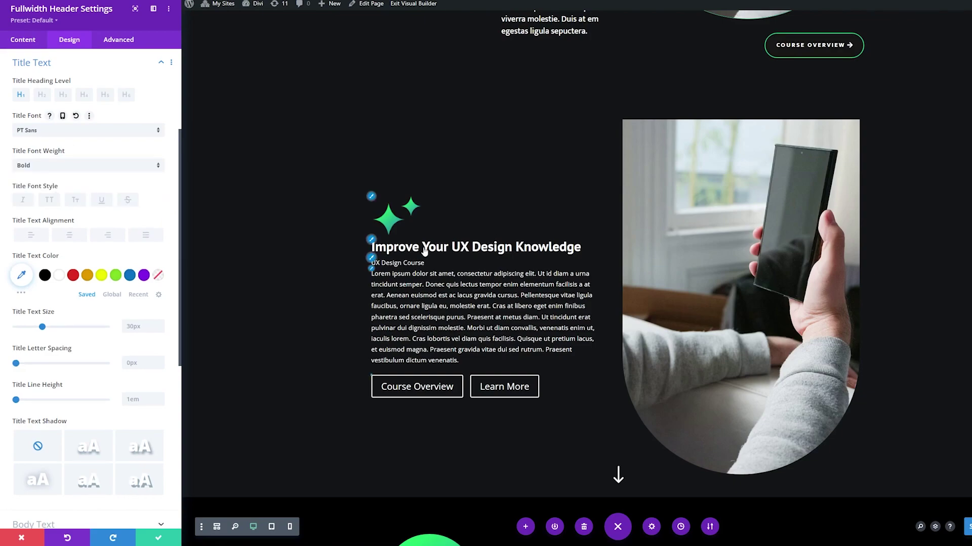
pyautogui.click(137, 327)
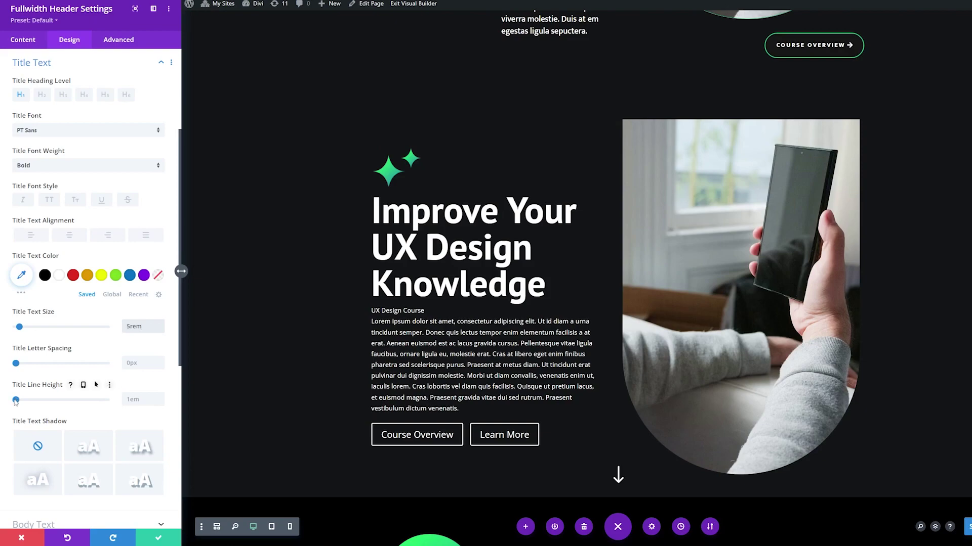
pyautogui.moveTo(16, 400); pyautogui.dragTo(25, 400)
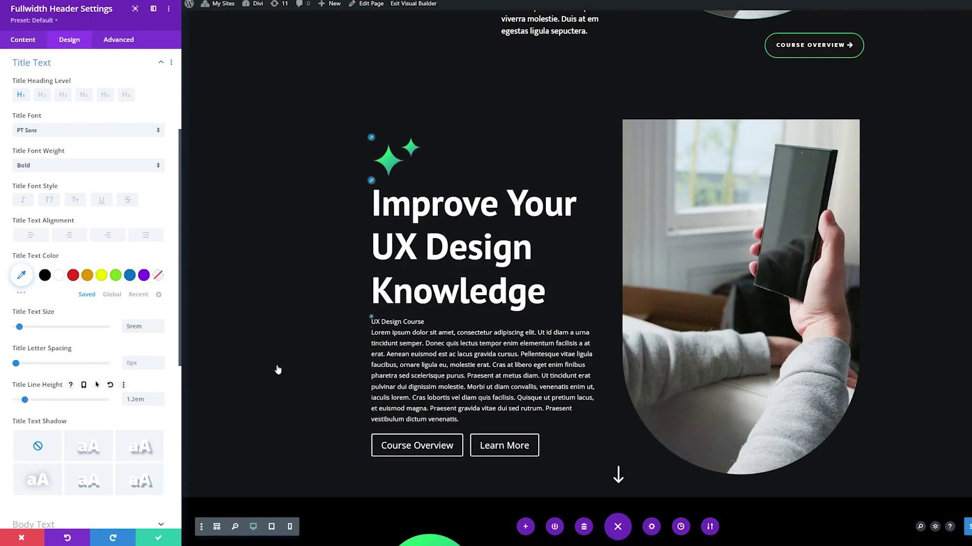
# Set the header's body text to the Mukta font at 18px.
pyautogui.scroll(-4, 54, 359)
pyautogui.click(55, 322)
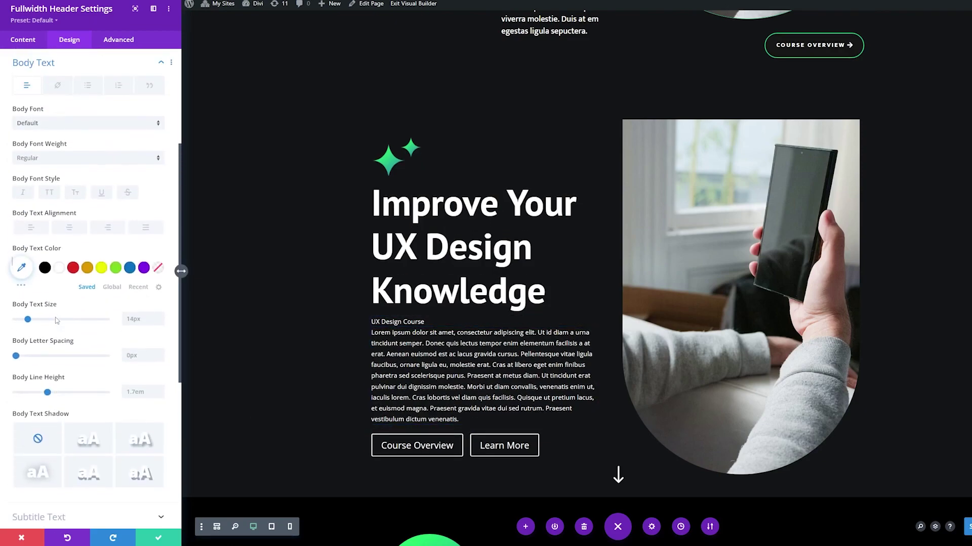
pyautogui.click(67, 124)
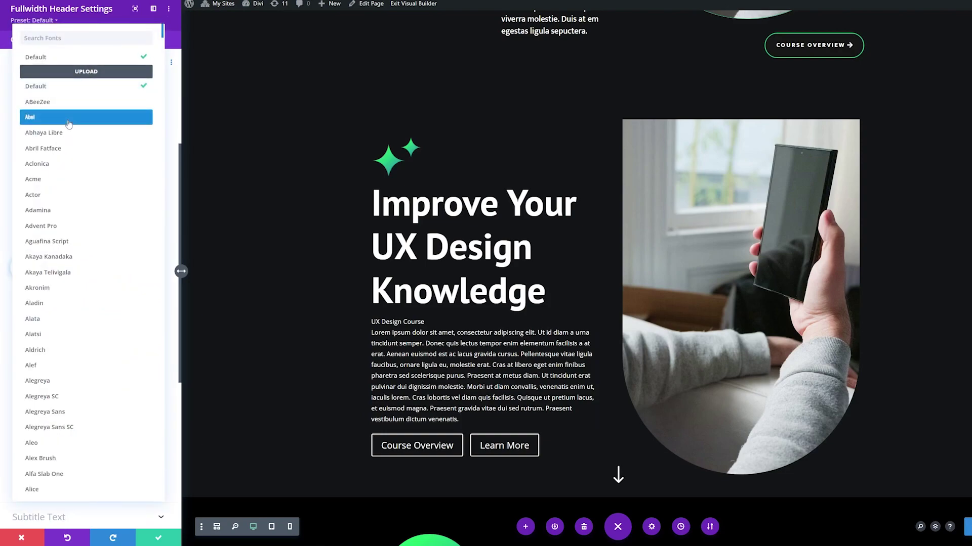
pyautogui.write('muk')
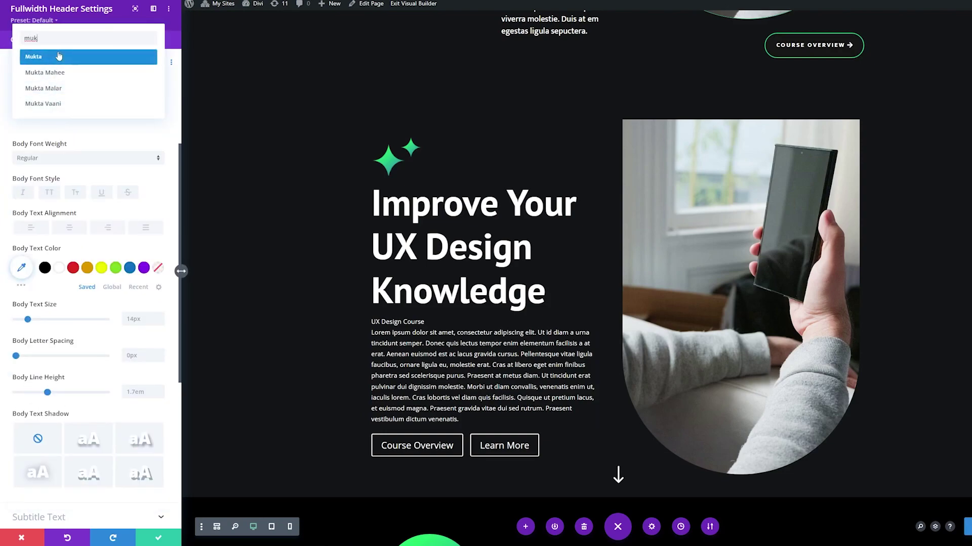
pyautogui.click(59, 56)
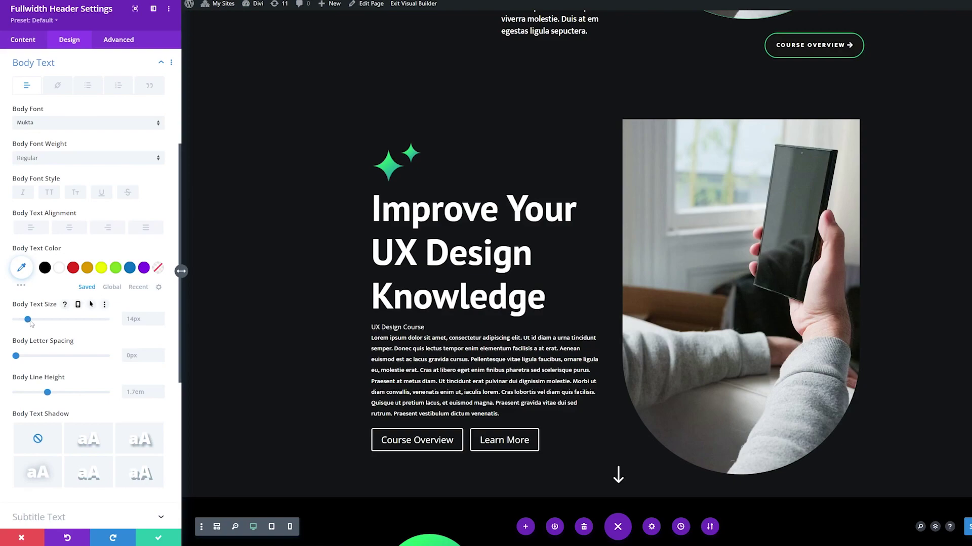
pyautogui.moveTo(28, 320); pyautogui.dragTo(31, 320)
# Set the header's subtitle to the Mukta font in bold weight and uppercase style.
pyautogui.scroll(-5, 52, 279)
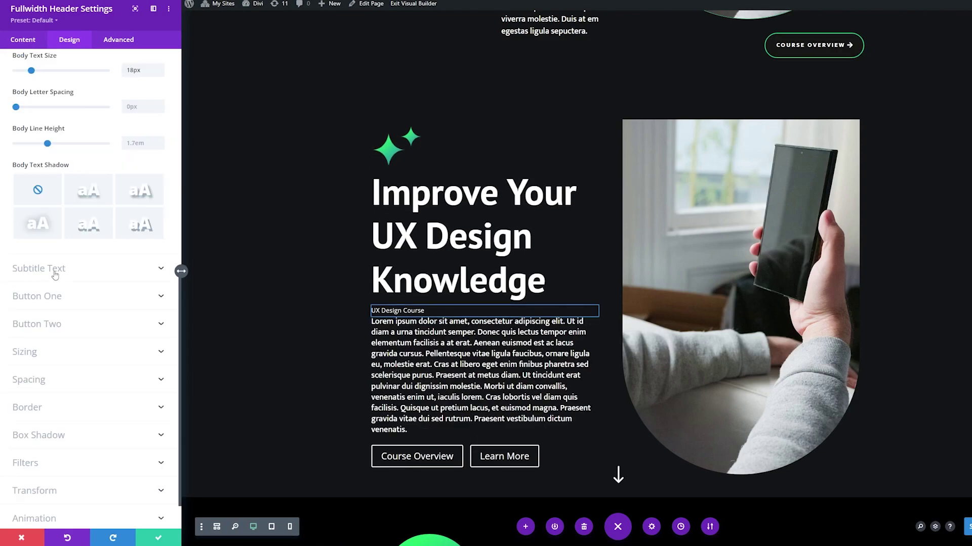
pyautogui.click(56, 275)
pyautogui.click(62, 93)
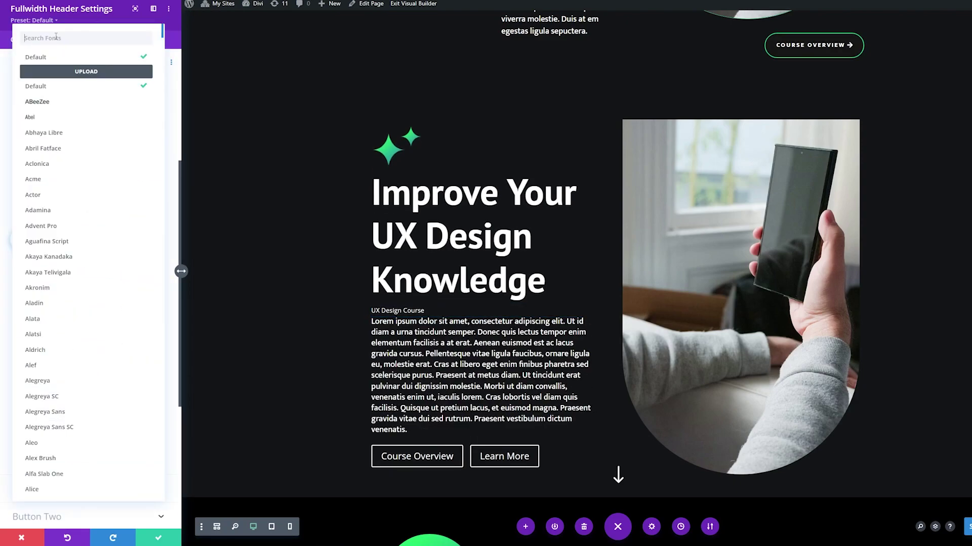
pyautogui.write('mukta')
pyautogui.click(54, 57)
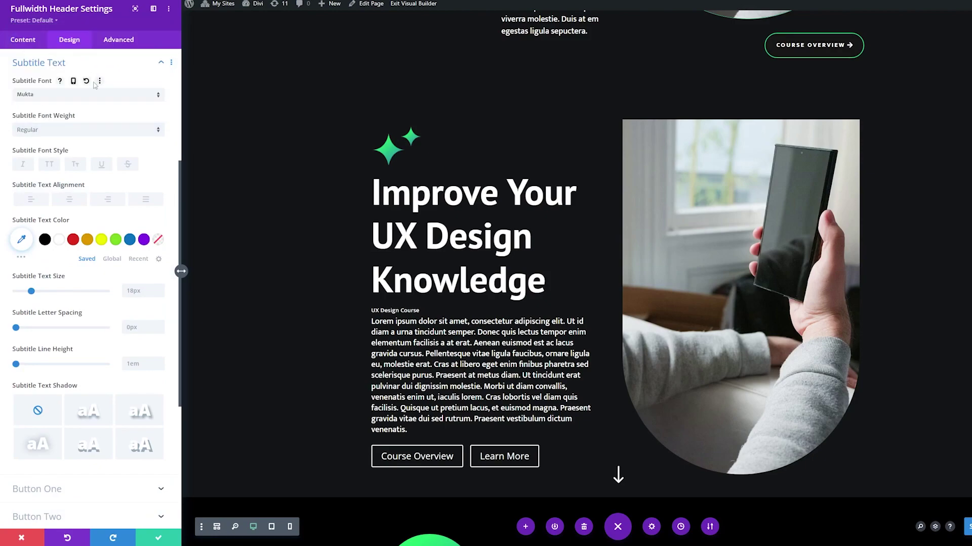
pyautogui.click(76, 130)
pyautogui.click(49, 213)
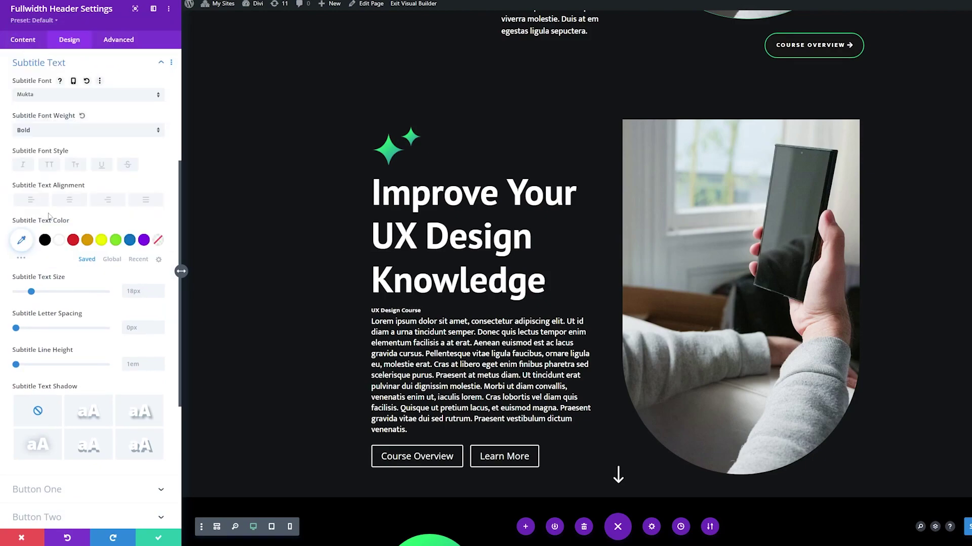
pyautogui.click(48, 166)
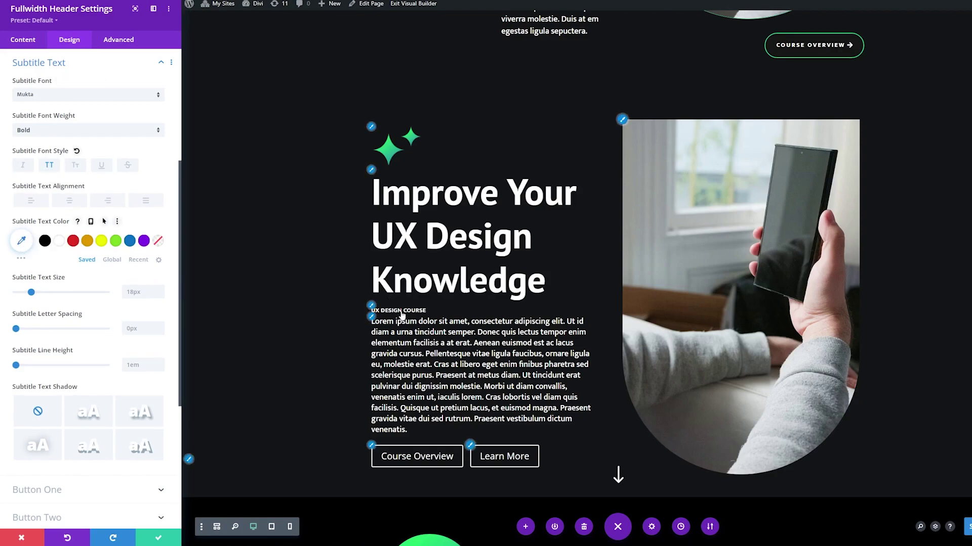
# Color the subtitle #13d678 with 3px letter spacing and compare the header with the hero section above.
pyautogui.click(22, 241)
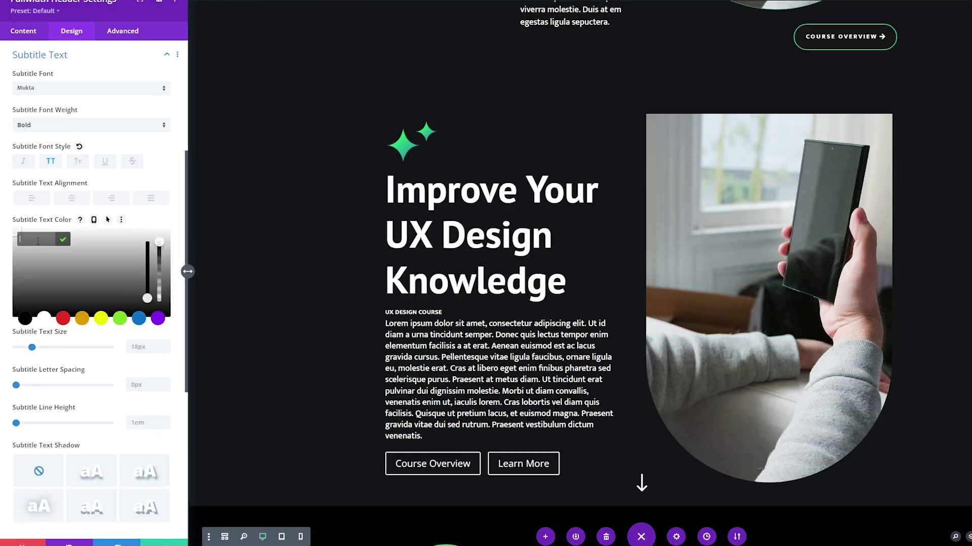
pyautogui.write('#13d678')
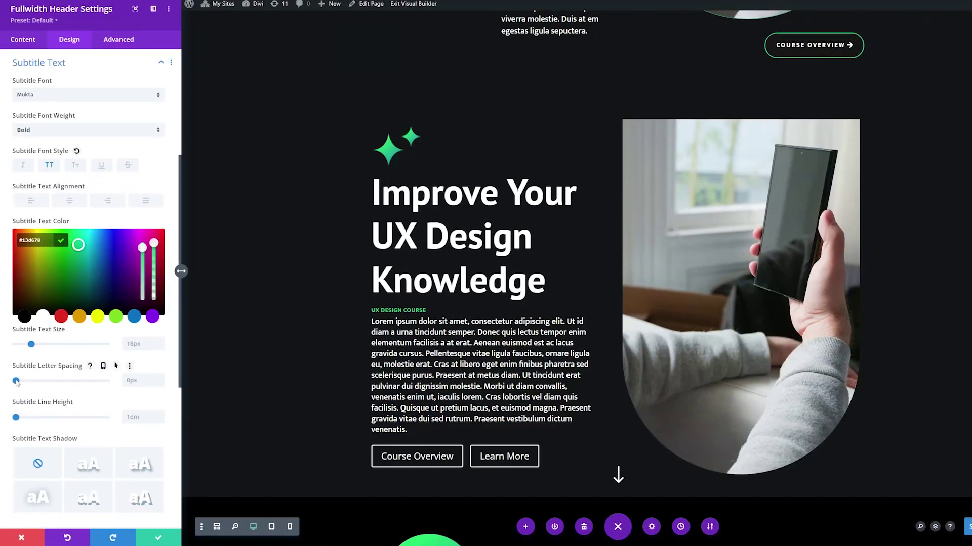
pyautogui.click(20, 513)
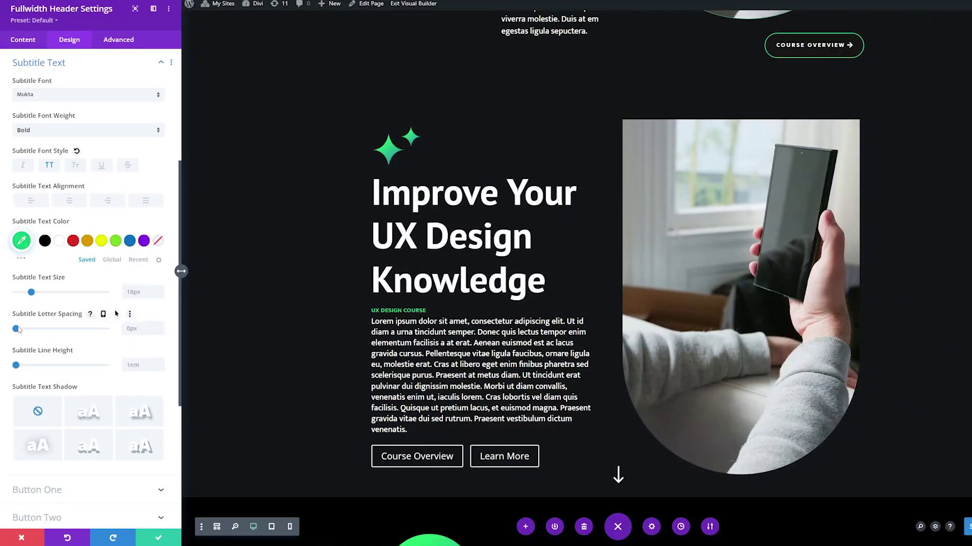
pyautogui.moveTo(17, 329); pyautogui.dragTo(20, 329)
pyautogui.scroll(6, 371, 342)
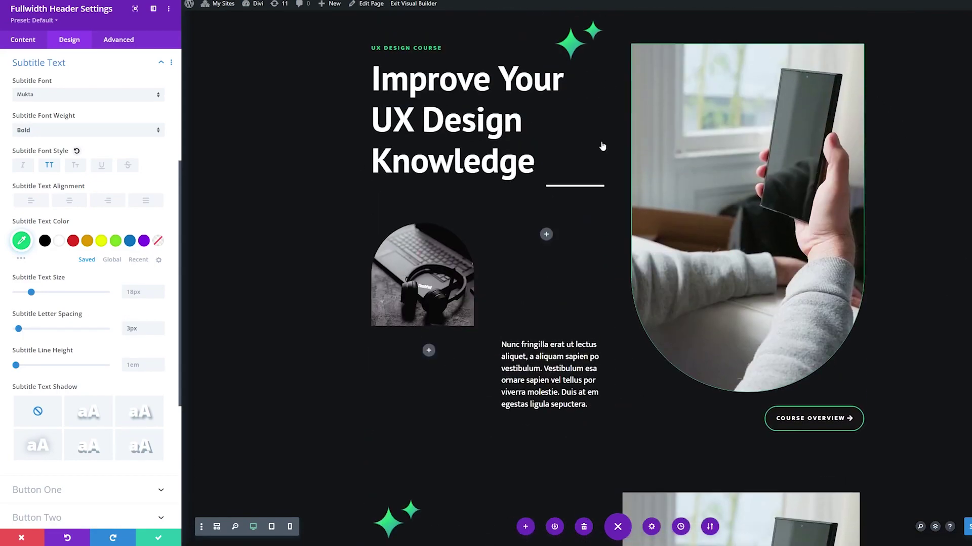
pyautogui.scroll(-6, 603, 146)
pyautogui.scroll(-3, 342, 373)
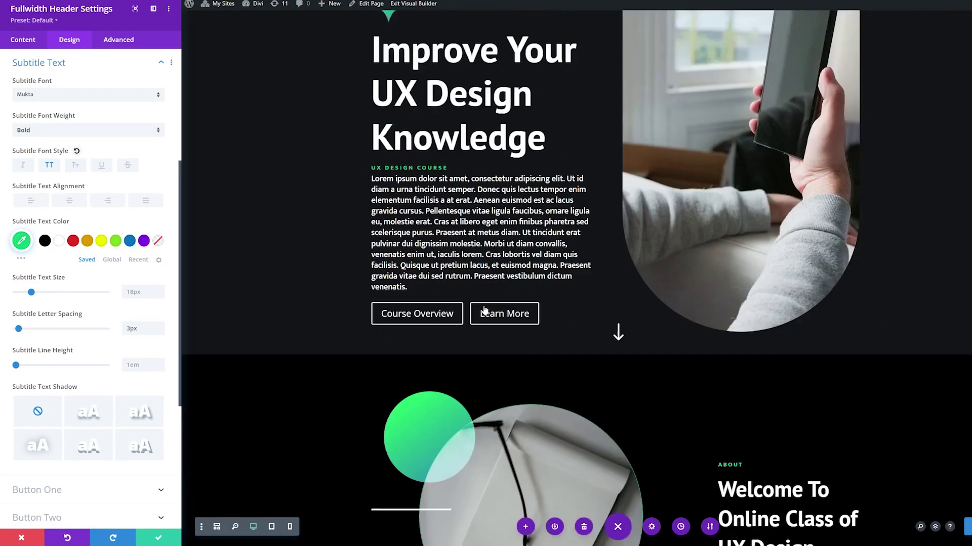
pyautogui.scroll(10, 484, 310)
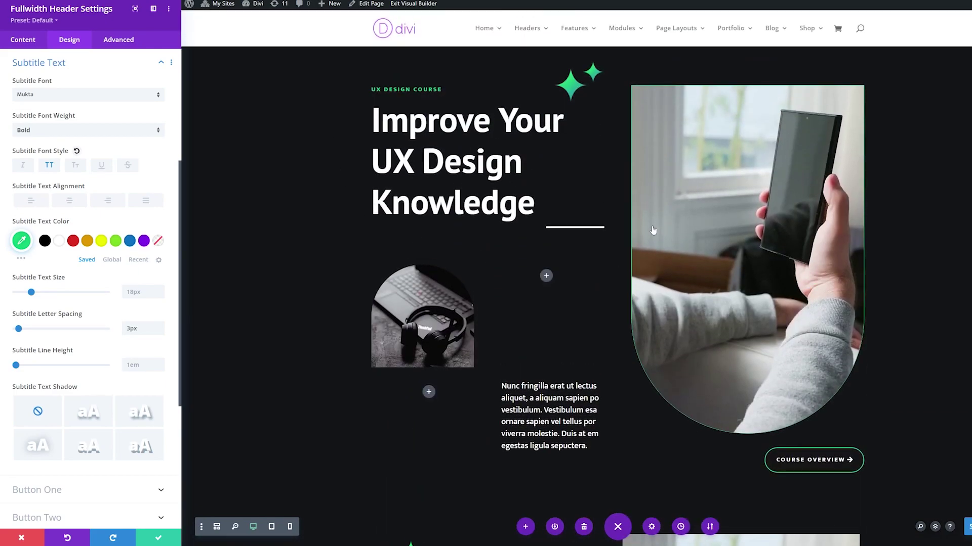
pyautogui.scroll(-8, 652, 230)
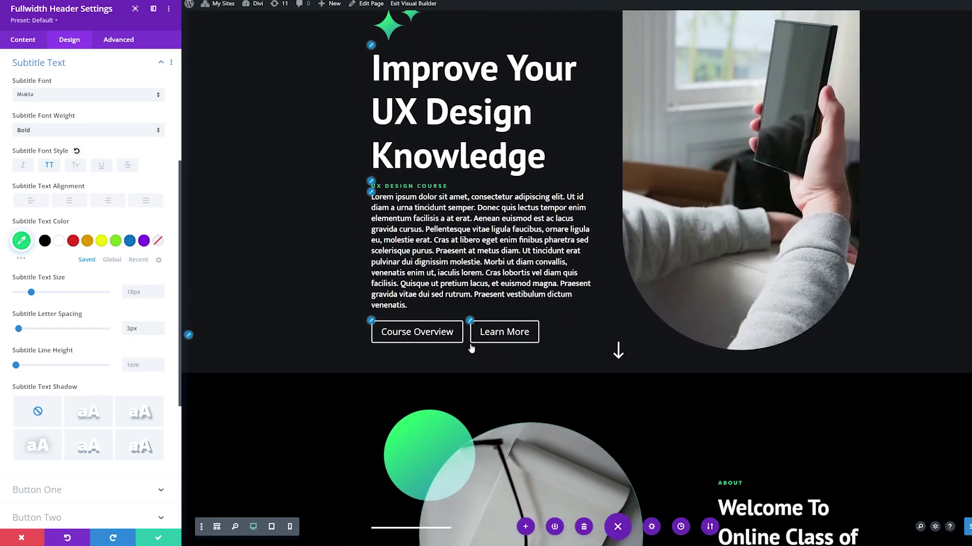
# Enable custom styles for Button One and set its background color to #13d678.
pyautogui.scroll(-5, 73, 233)
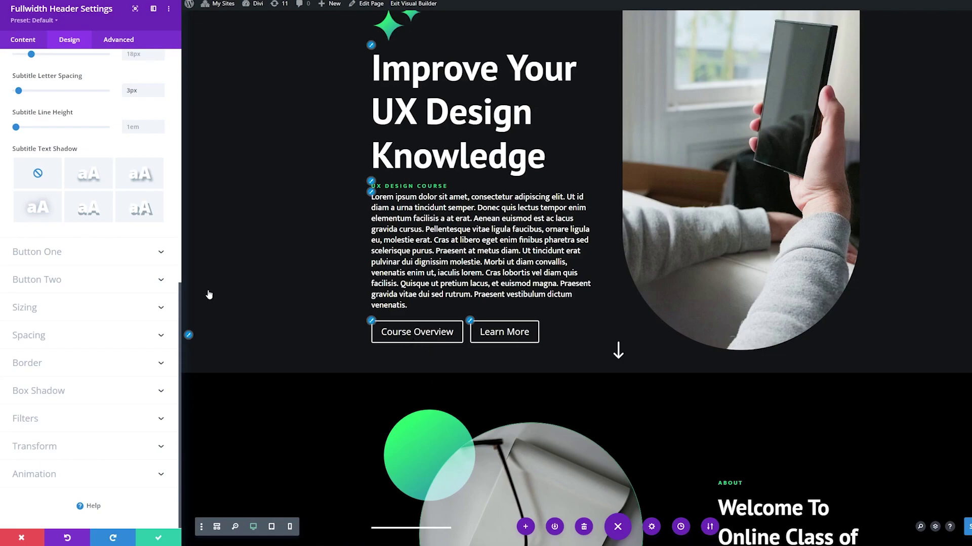
pyautogui.click(49, 252)
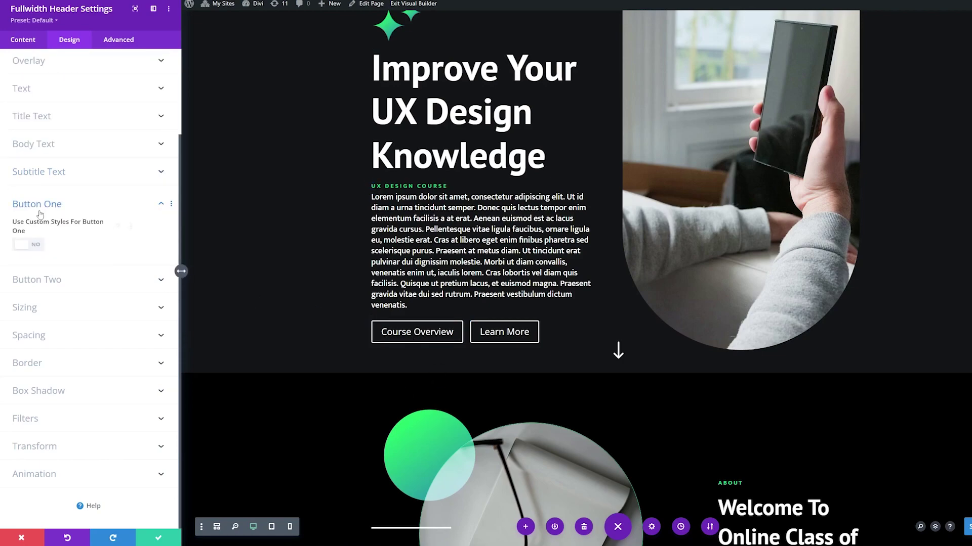
pyautogui.click(29, 246)
pyautogui.scroll(-1, 44, 263)
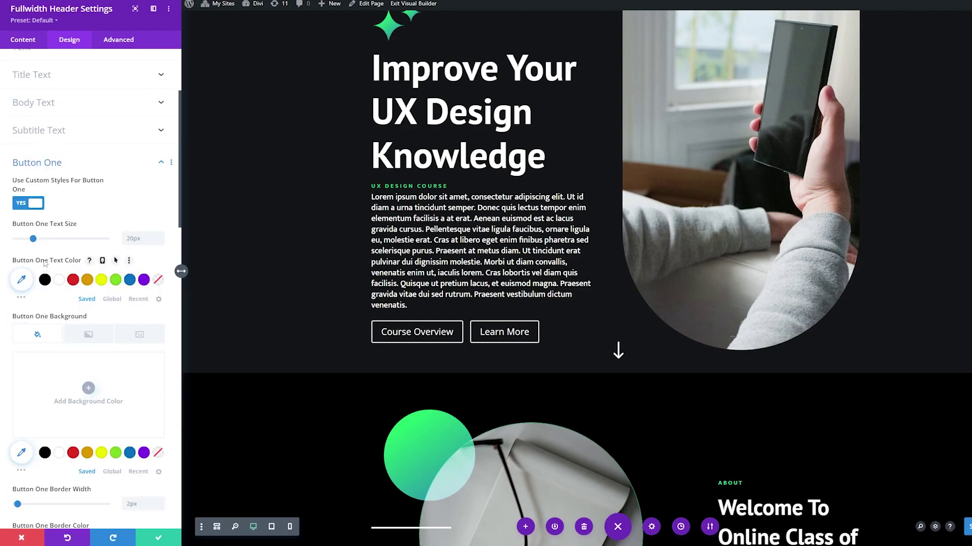
pyautogui.scroll(-2, 112, 299)
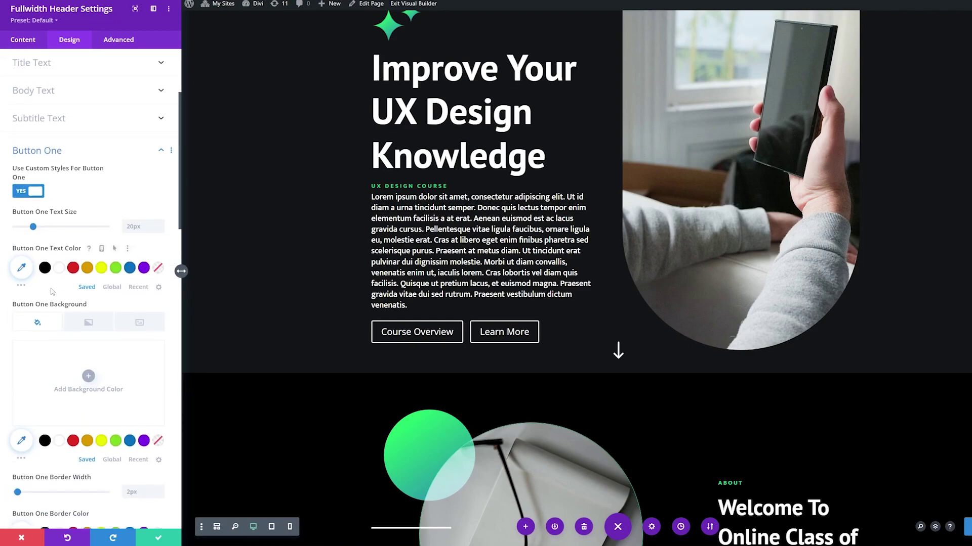
pyautogui.click(87, 307)
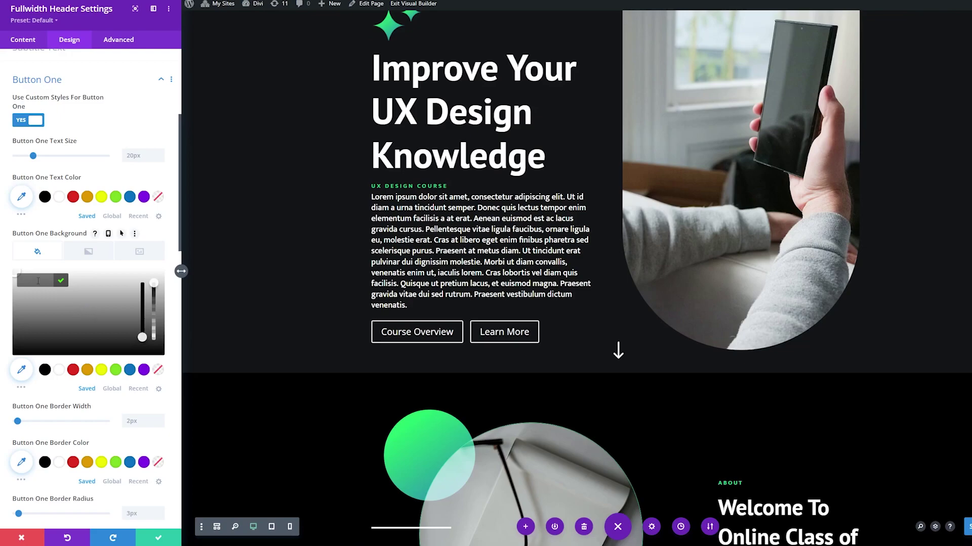
pyautogui.write('#13d678')
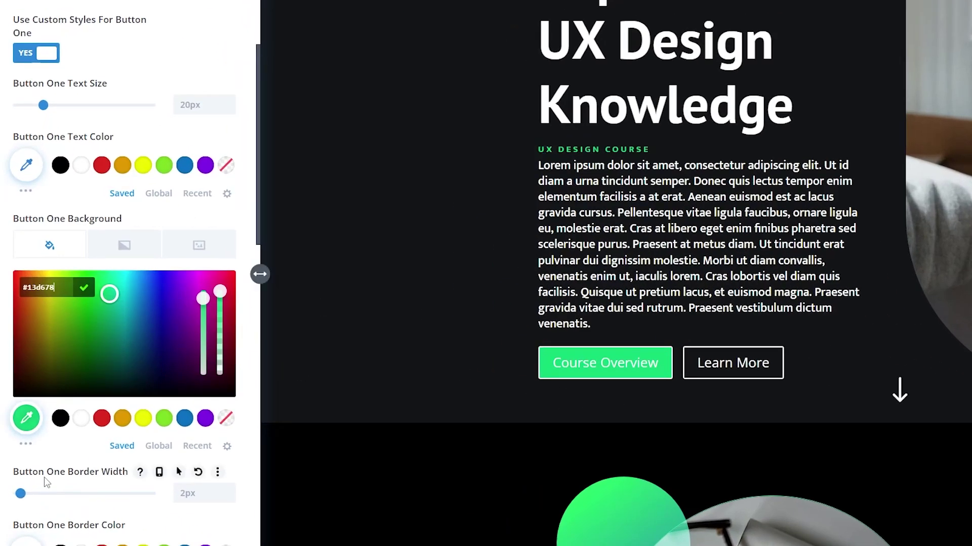
# Set Button One's border width to 0px and its border radius to 100px.
pyautogui.scroll(-3, 44, 478)
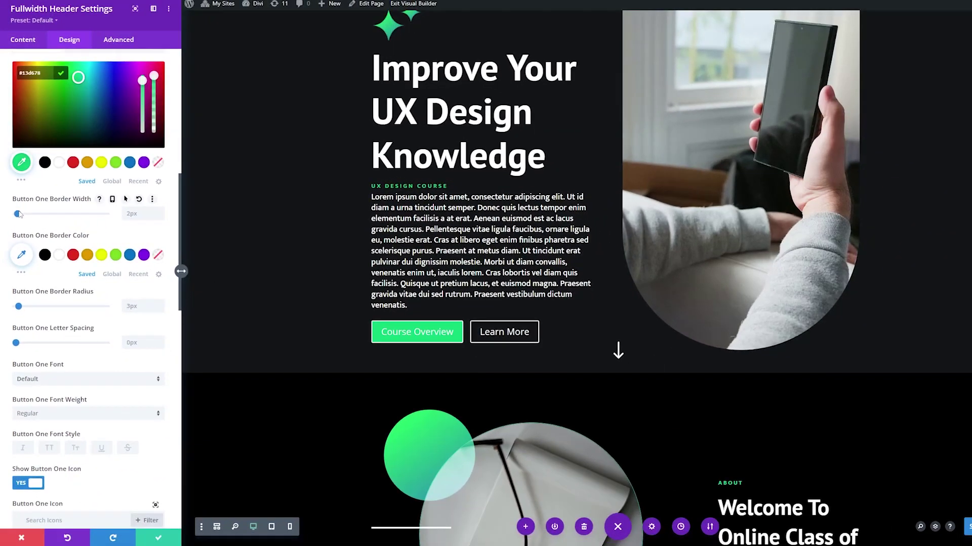
pyautogui.moveTo(18, 213); pyautogui.dragTo(4, 215)
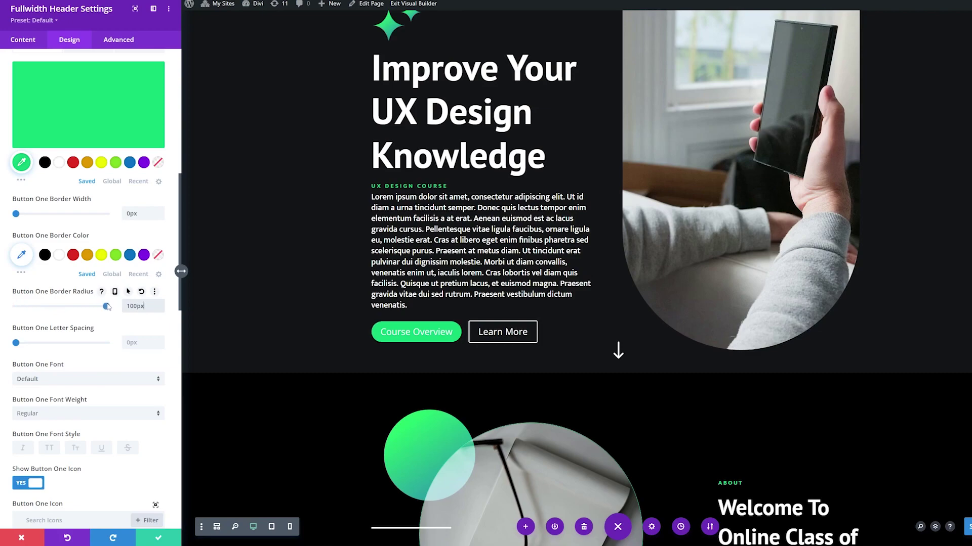
# Set Button One's text to the Mukta font in bold weight.
pyautogui.scroll(-3, 101, 303)
pyautogui.click(86, 256)
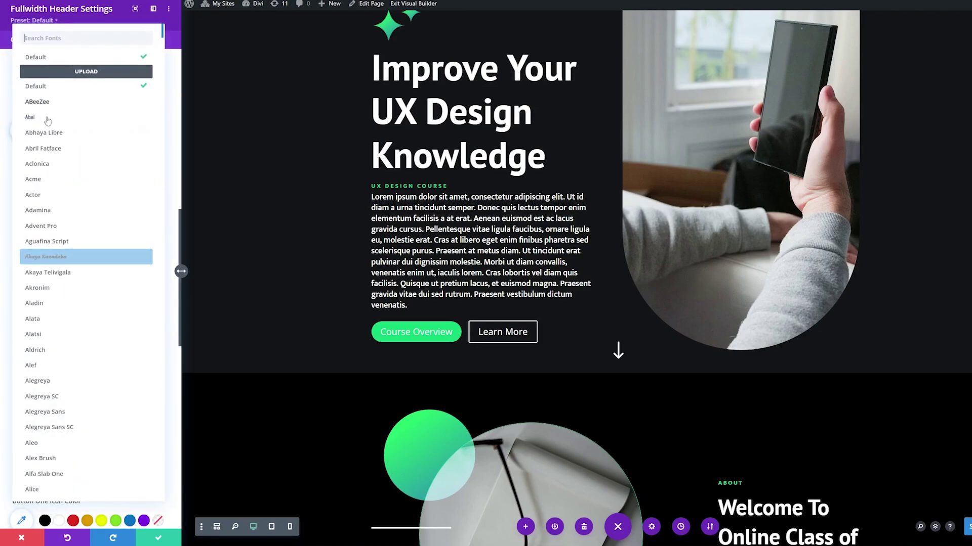
pyautogui.write('mukta')
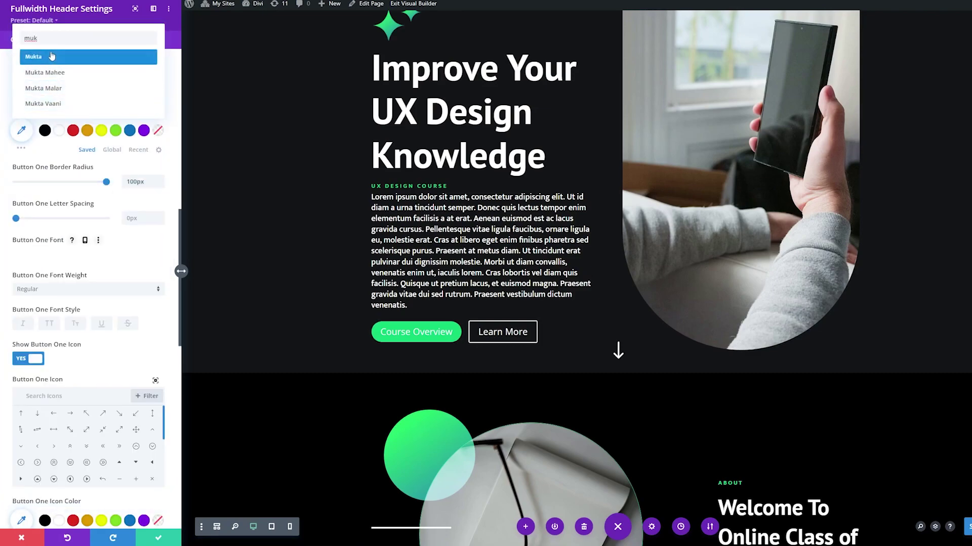
pyautogui.click(51, 56)
pyautogui.click(49, 296)
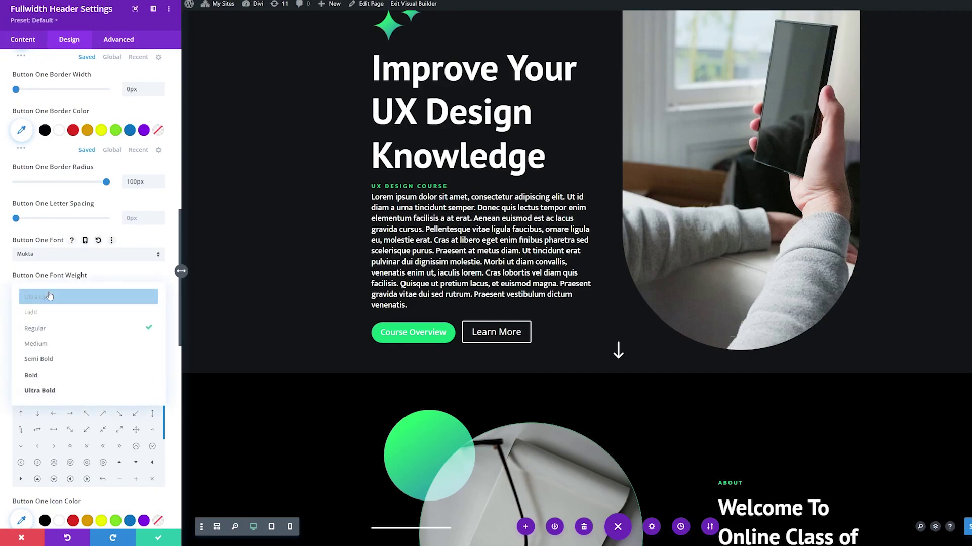
pyautogui.click(54, 375)
# Give Button One a right-pointing arrow icon and turn off showing it only on hover.
pyautogui.scroll(-1, 75, 355)
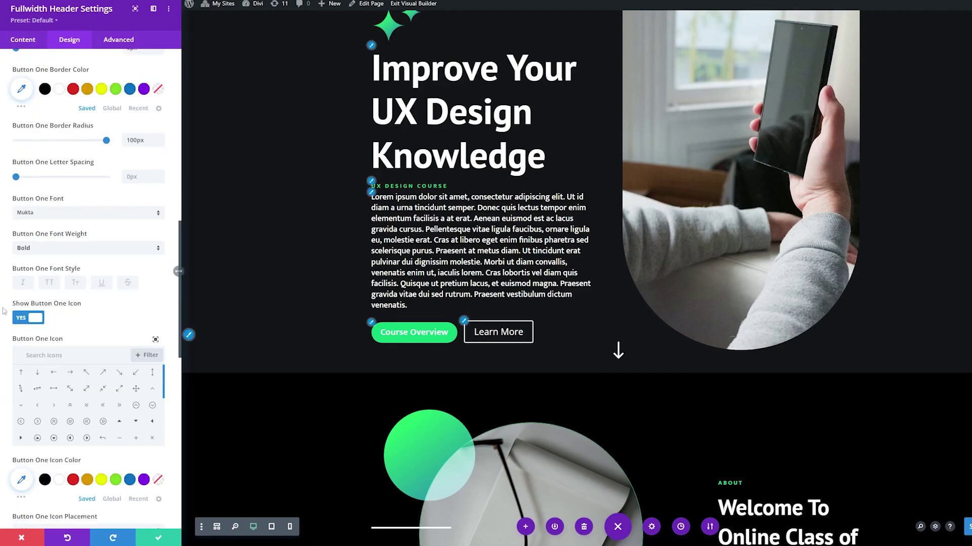
pyautogui.click(70, 373)
pyautogui.scroll(-4, 74, 384)
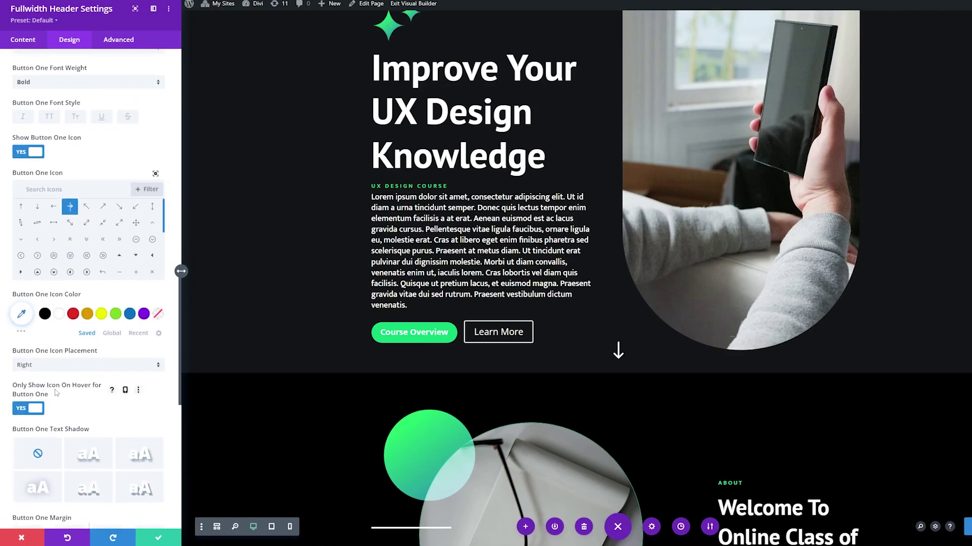
pyautogui.click(38, 409)
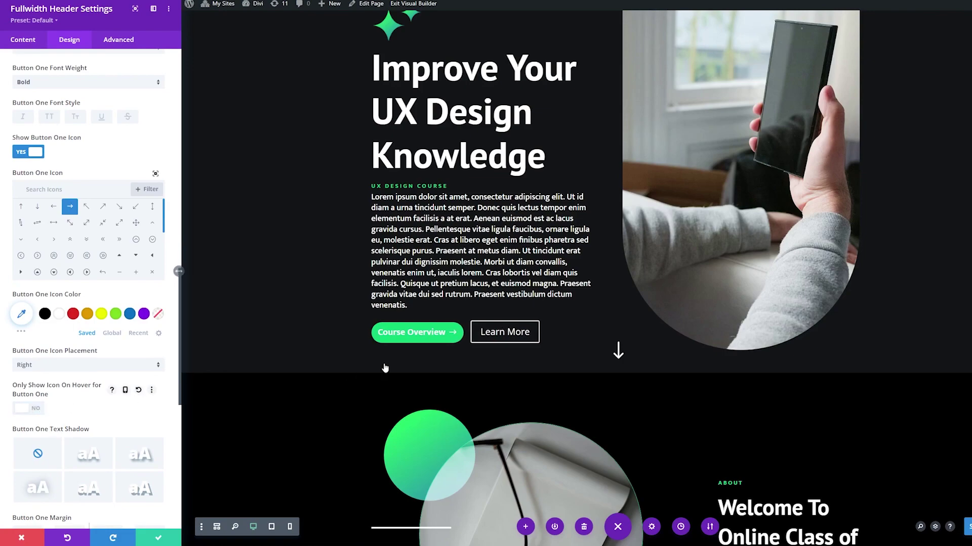
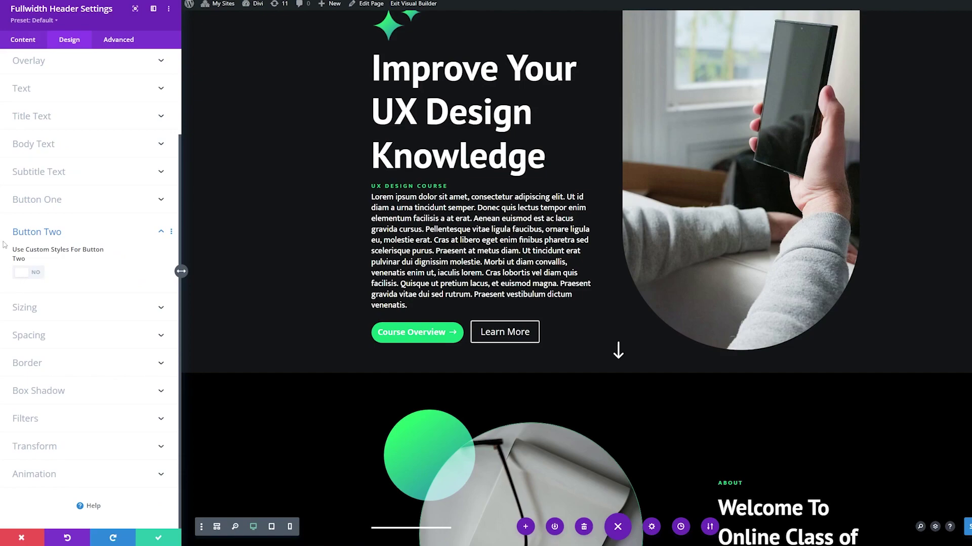
# Enable custom styles for Button Two and set its background color to #303030.
pyautogui.click(28, 273)
pyautogui.scroll(-2, 76, 248)
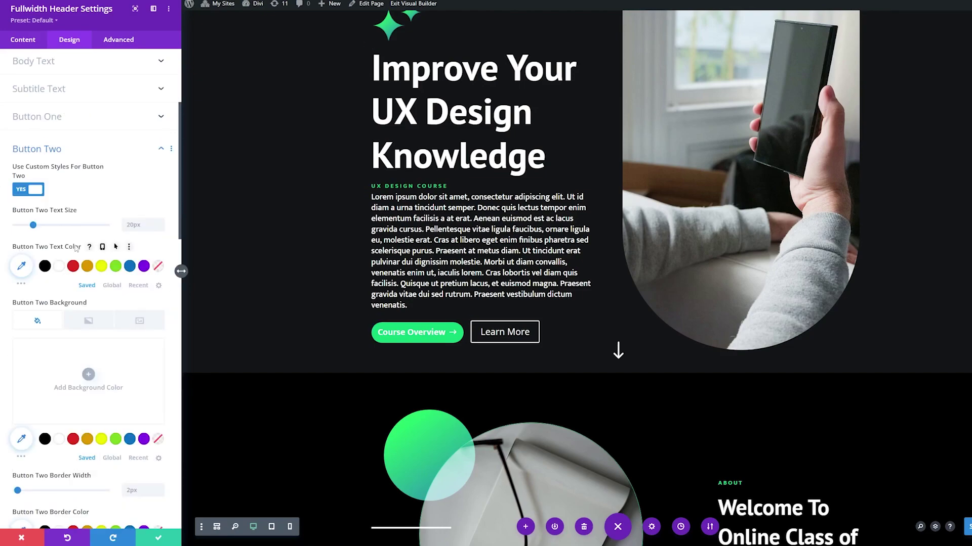
pyautogui.scroll(-3, 30, 243)
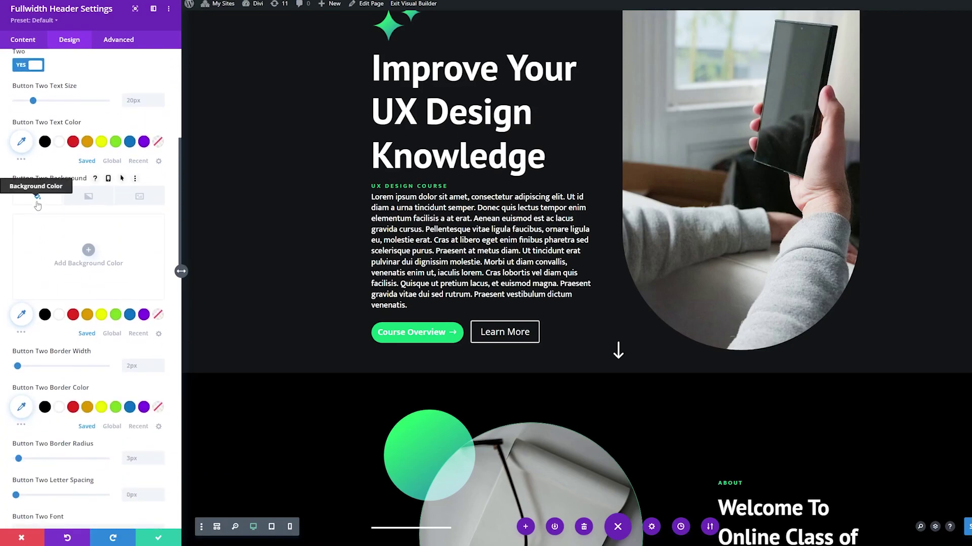
pyautogui.click(88, 250)
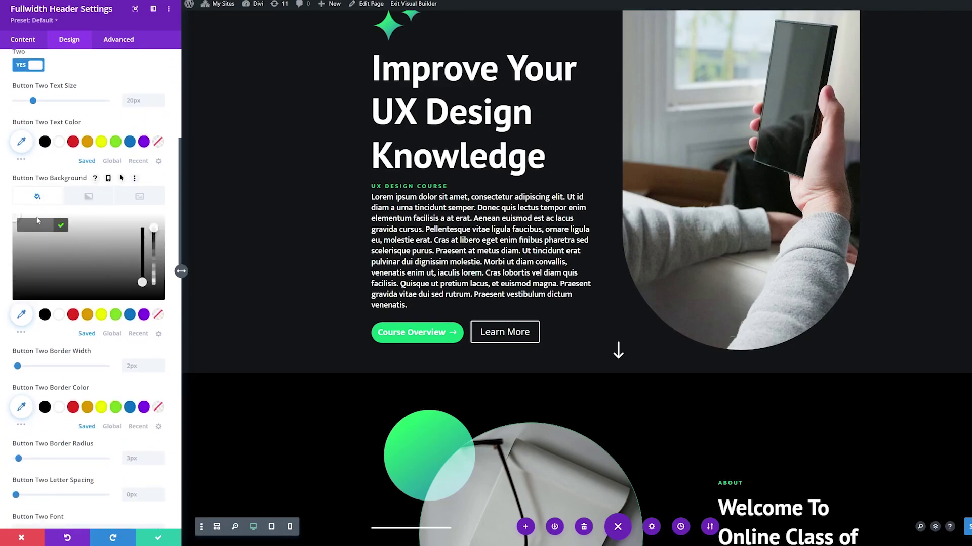
pyautogui.click(43, 226)
pyautogui.write('#303030')
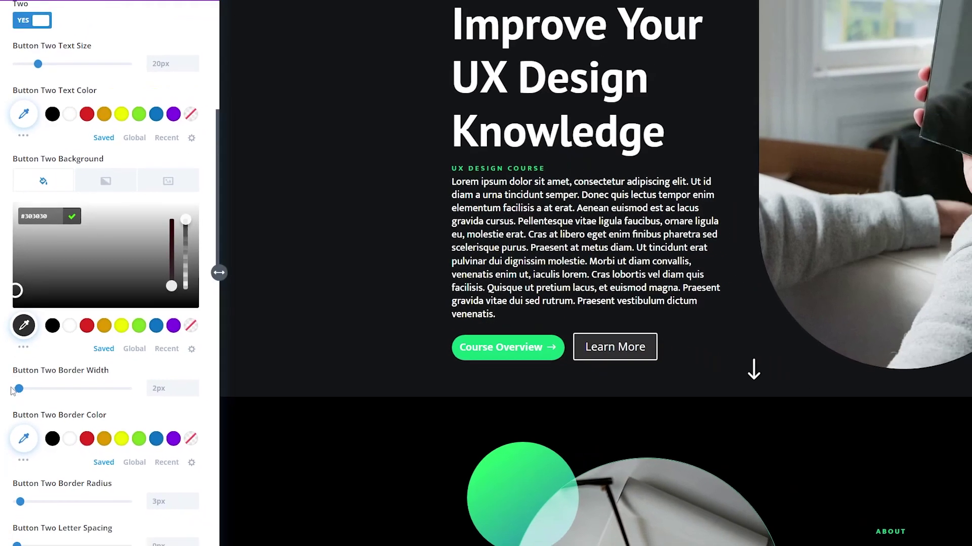
# Set Button Two's border width to 0px and its border radius to 100px.
pyautogui.moveTo(21, 413); pyautogui.dragTo(2, 412)
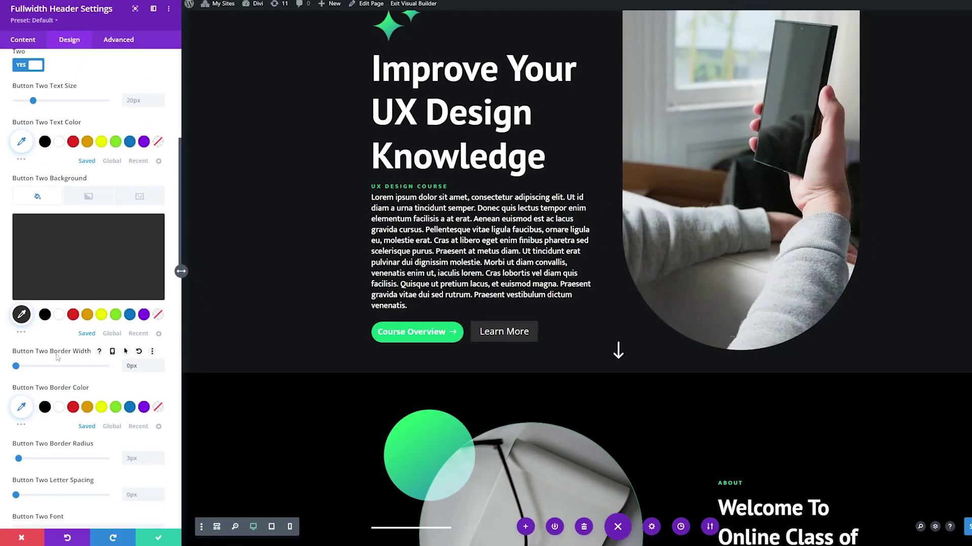
pyautogui.scroll(-3, 147, 337)
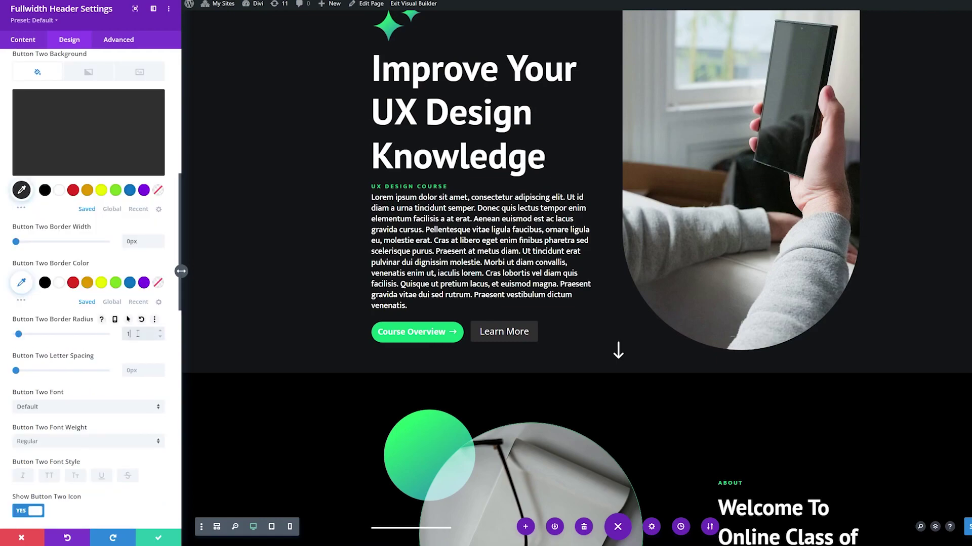
pyautogui.write('px')
# Set Button Two's text to the Mukta font in bold weight.
pyautogui.scroll(-3, 60, 292)
pyautogui.click(60, 292)
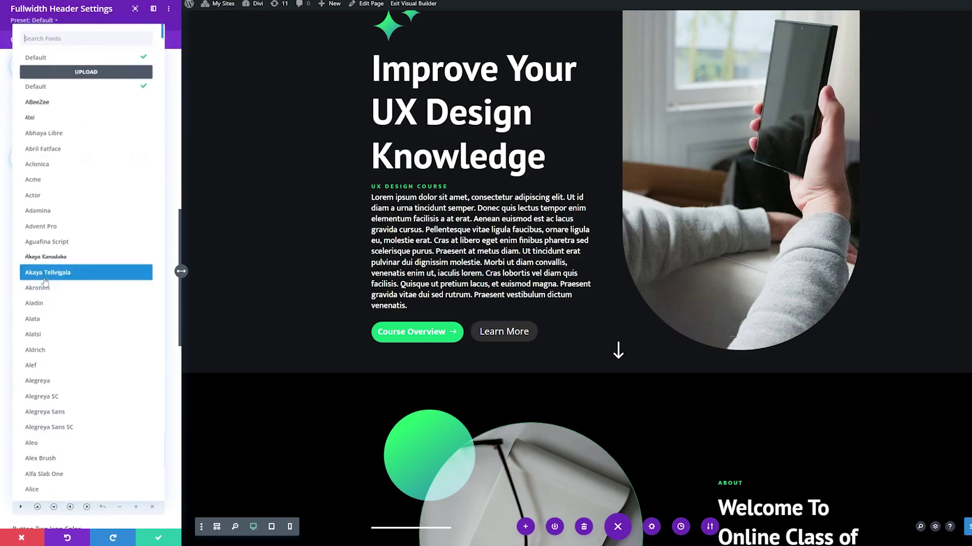
pyautogui.write('muk')
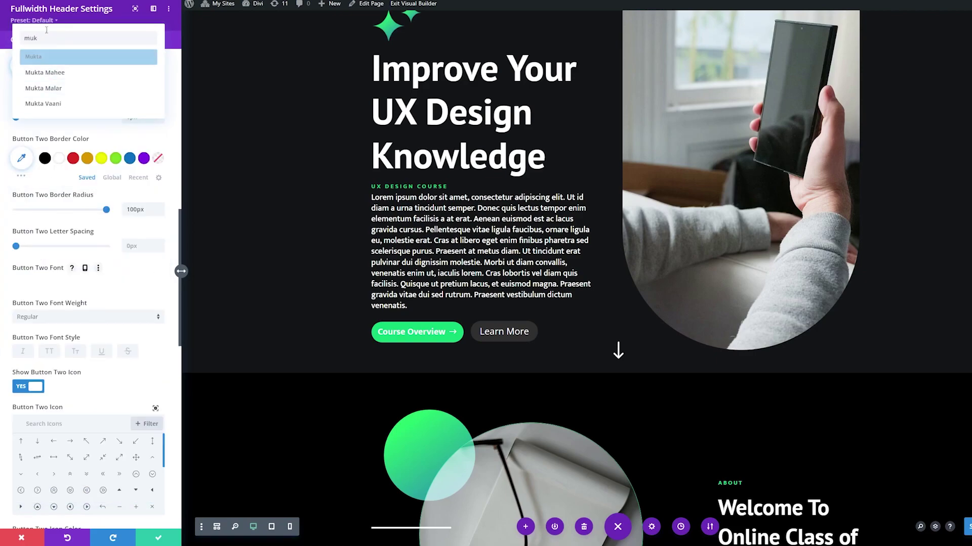
pyautogui.click(33, 57)
pyautogui.click(53, 317)
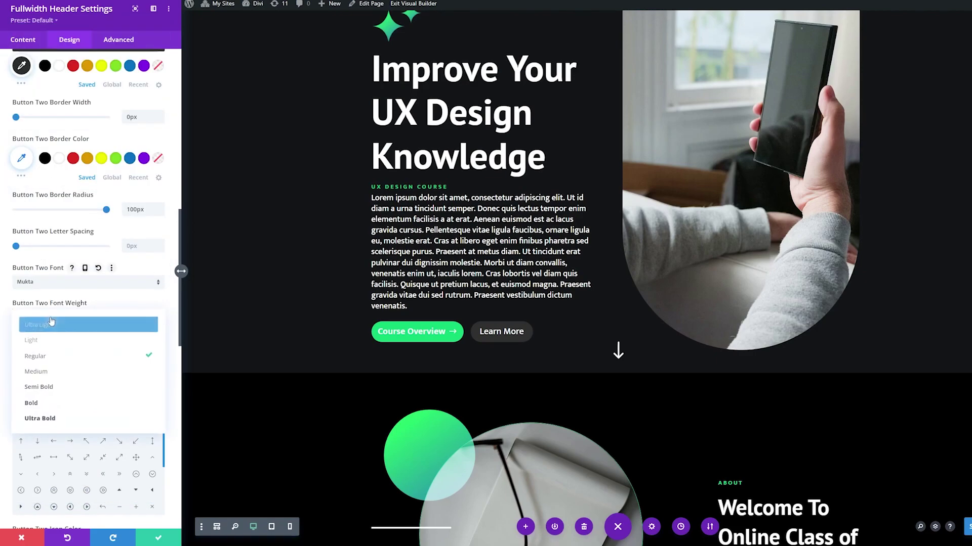
pyautogui.click(47, 402)
# Look over Button Two's icon choices and hover setting, and the header module's button and module link fields.
pyautogui.scroll(-4, 33, 246)
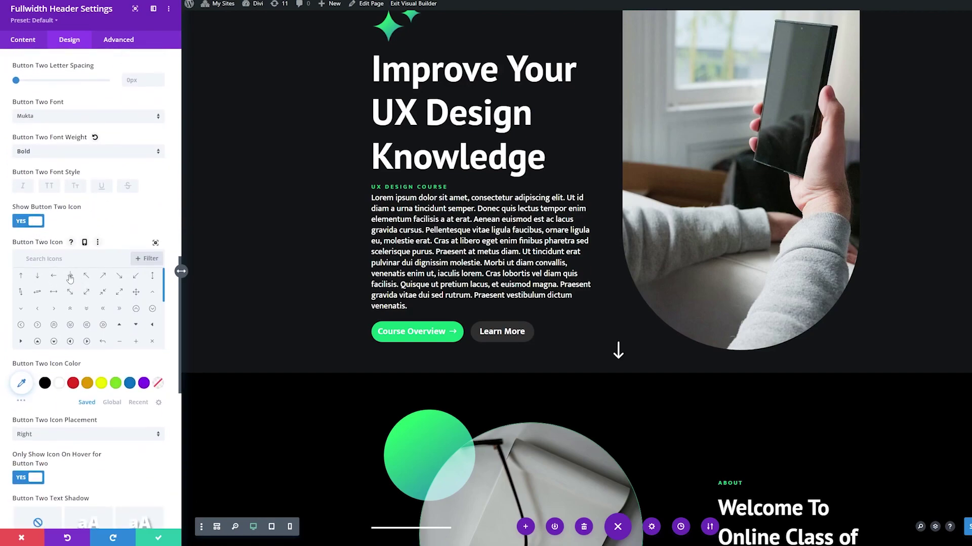
pyautogui.scroll(-2, 68, 310)
pyautogui.scroll(-2, 68, 310)
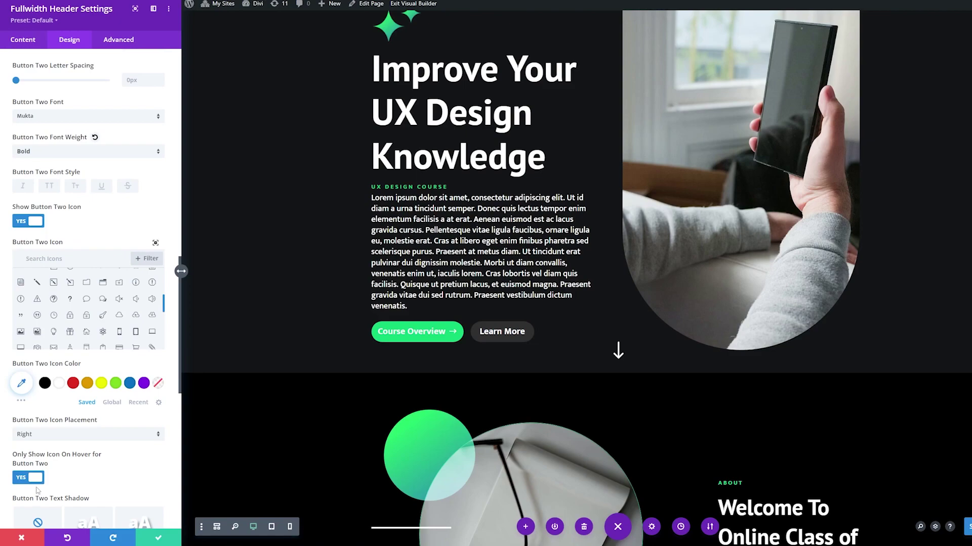
pyautogui.scroll(2, 79, 455)
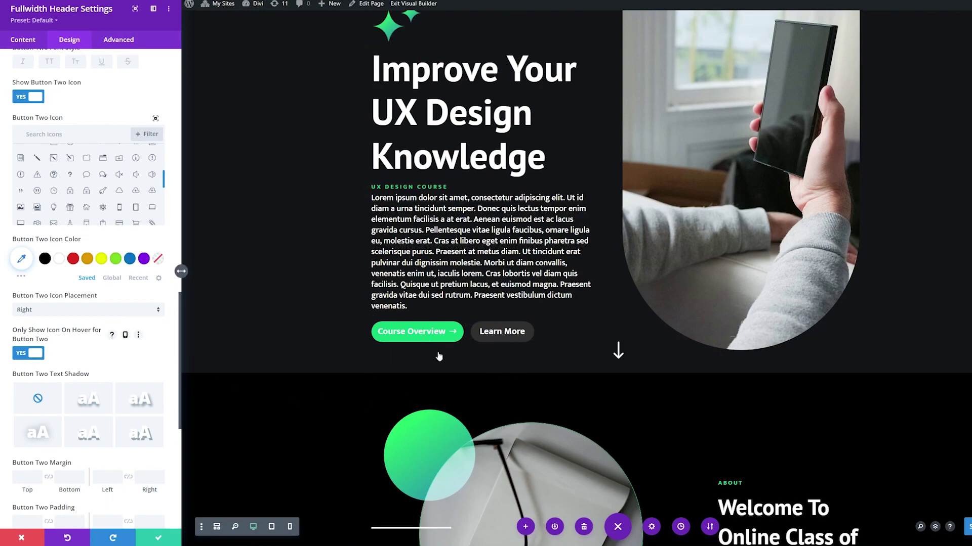
pyautogui.scroll(2, 372, 383)
pyautogui.click(28, 40)
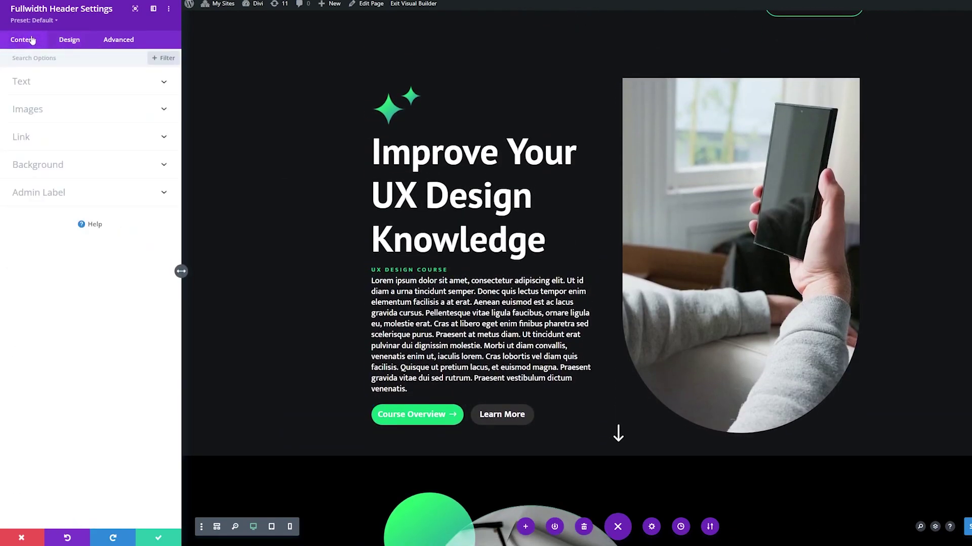
pyautogui.click(43, 129)
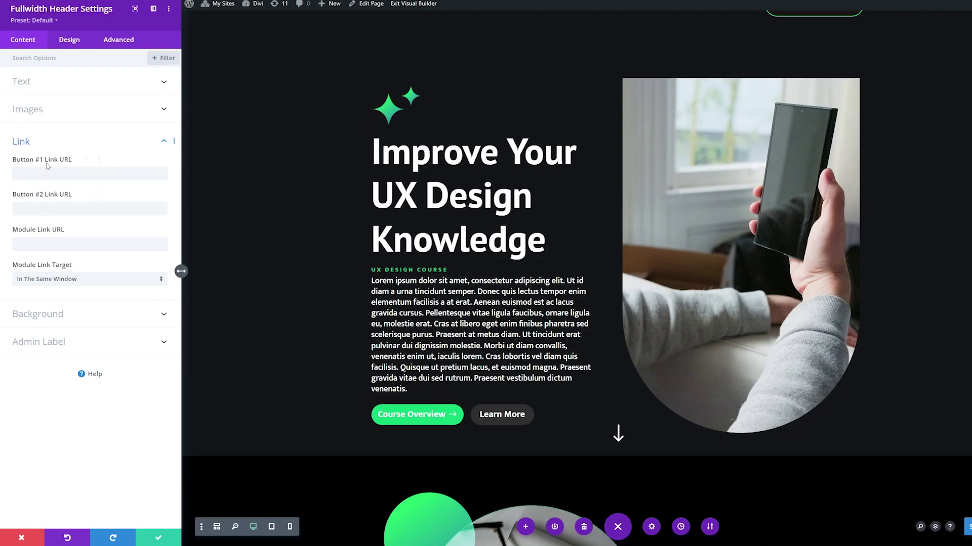
pyautogui.click(41, 146)
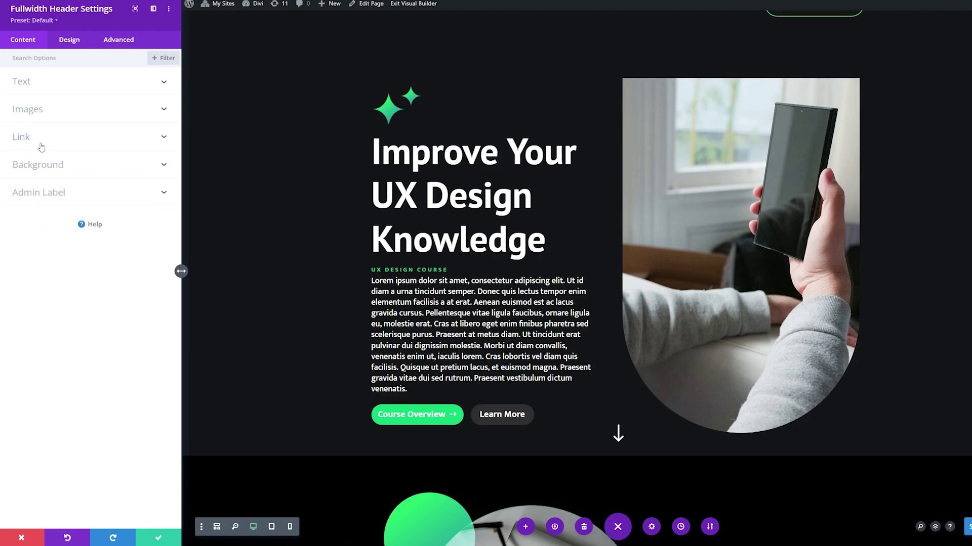
# Save the Fullwidth Header settings and delete the original hero section above it.
pyautogui.click(154, 540)
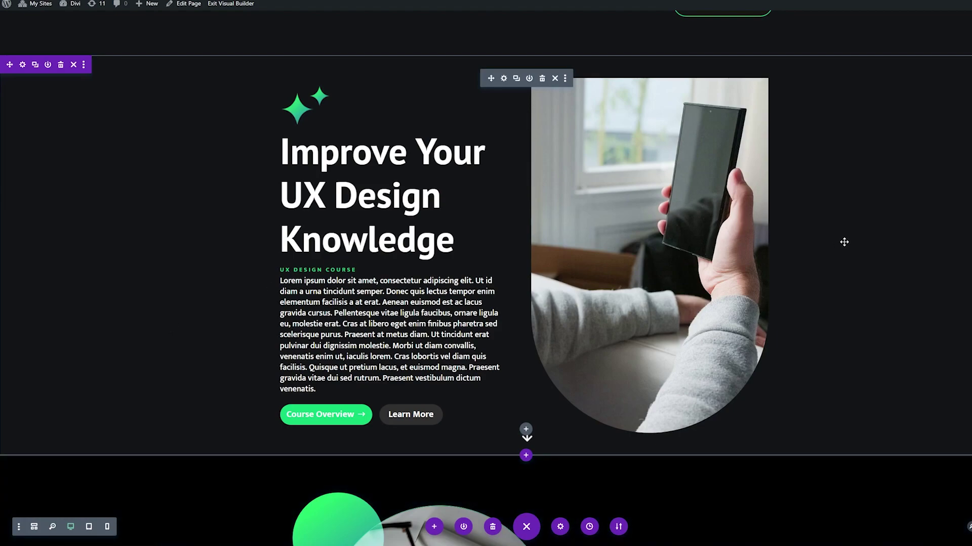
pyautogui.scroll(10, 845, 304)
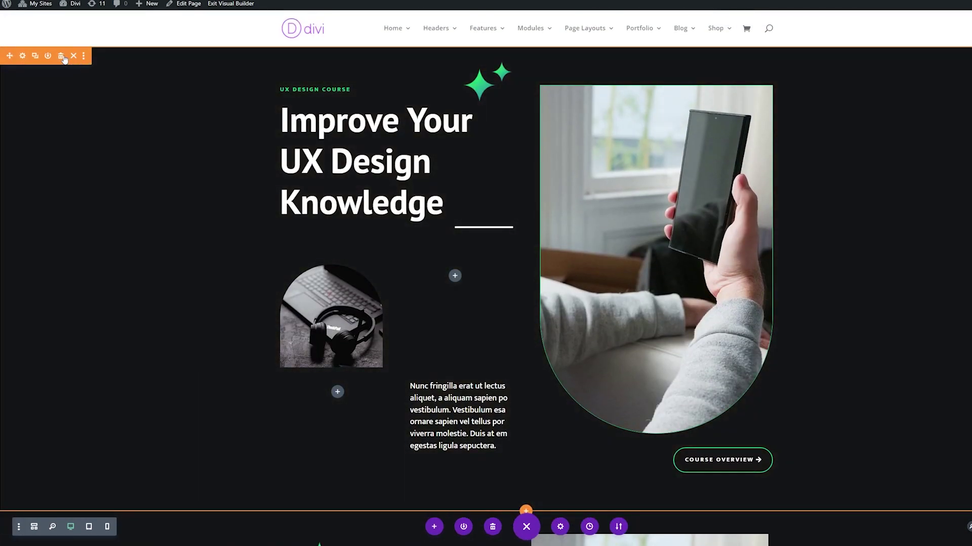
pyautogui.click(62, 57)
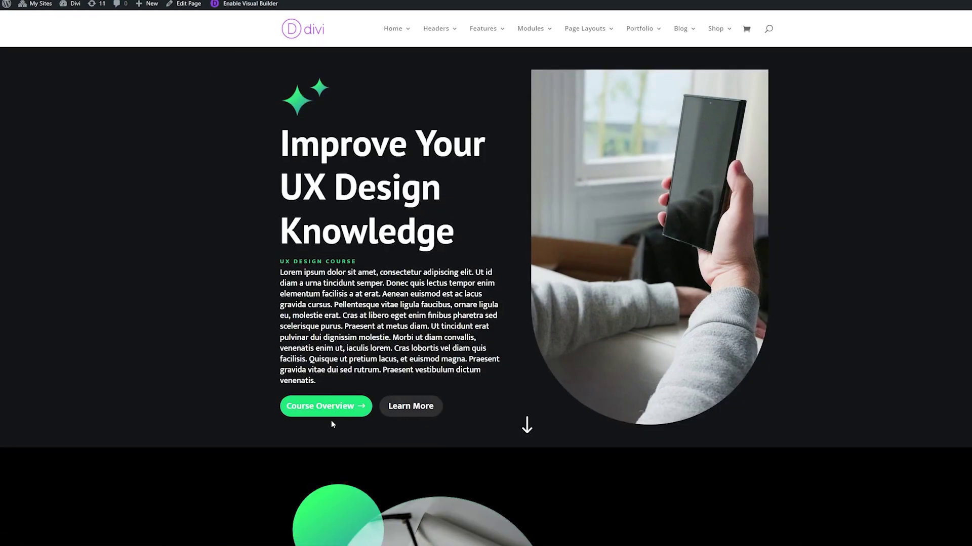
# Review the finished header and its two buttons on the live page outside the Visual Builder.
pyautogui.scroll(-2, 332, 424)
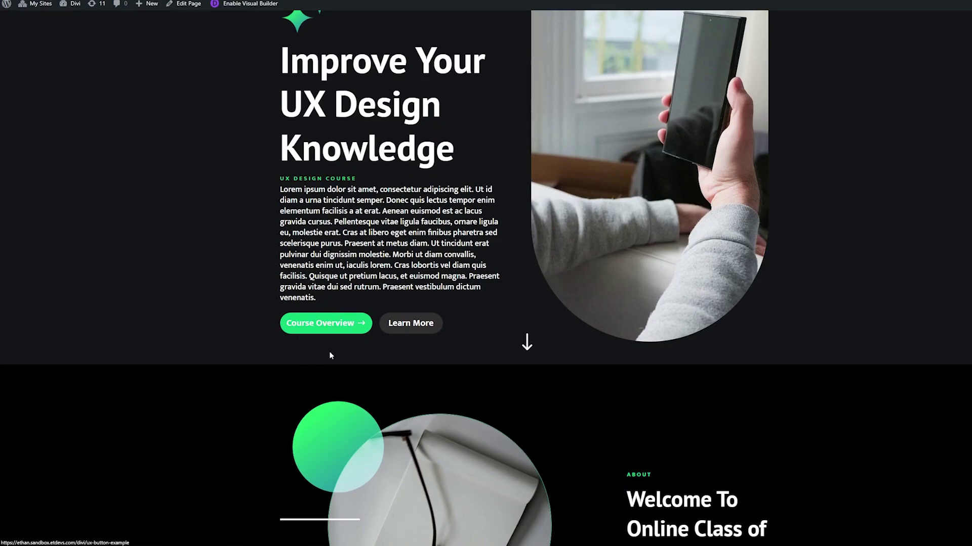
pyautogui.scroll(1, 314, 325)
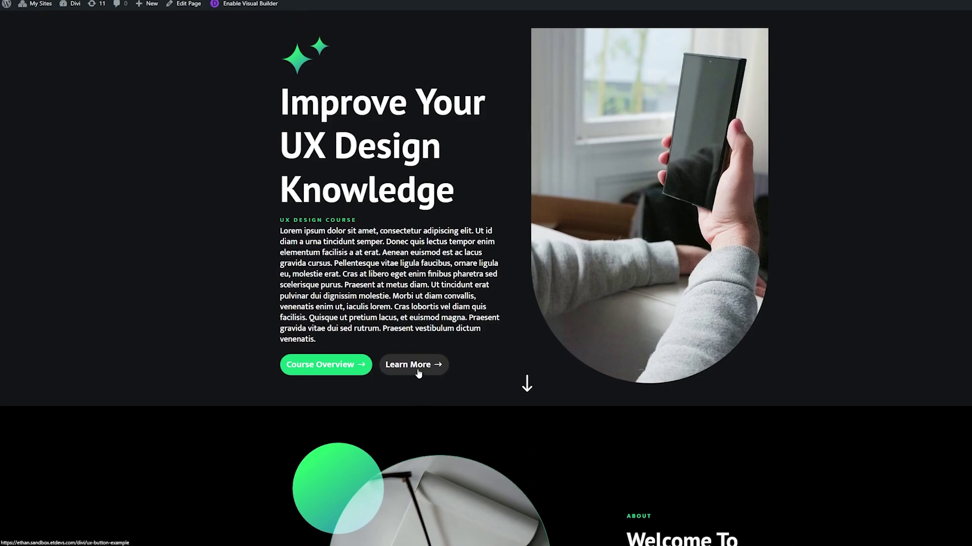
pyautogui.scroll(1, 458, 385)
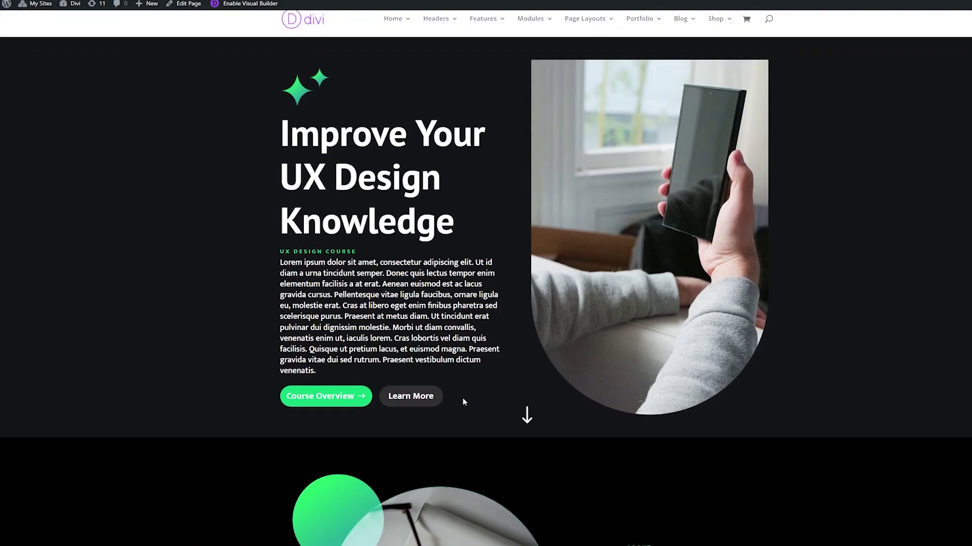
pyautogui.scroll(-2, 463, 398)
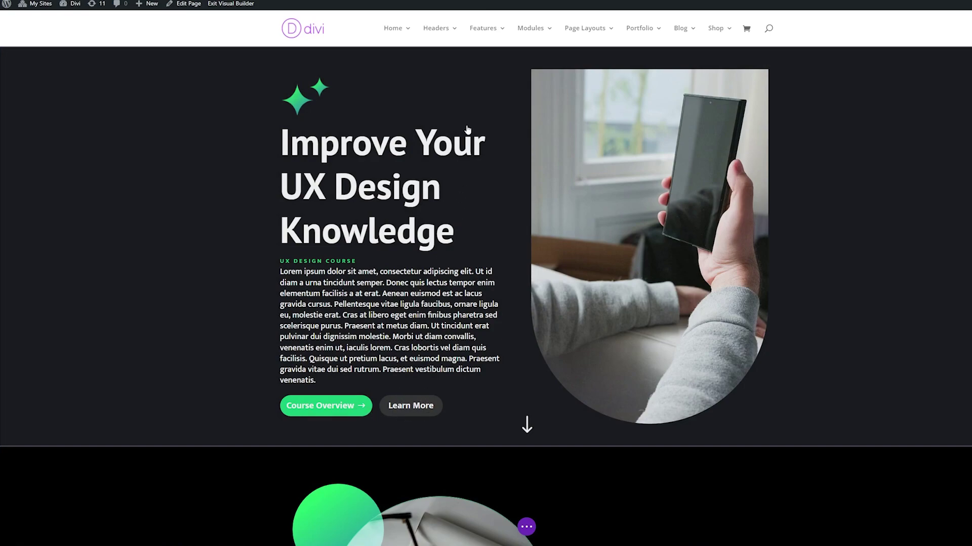
# Reopen the Fullwidth Header module's design settings in the Visual Builder and set Button One's border radius to 10px.
pyautogui.click(503, 70)
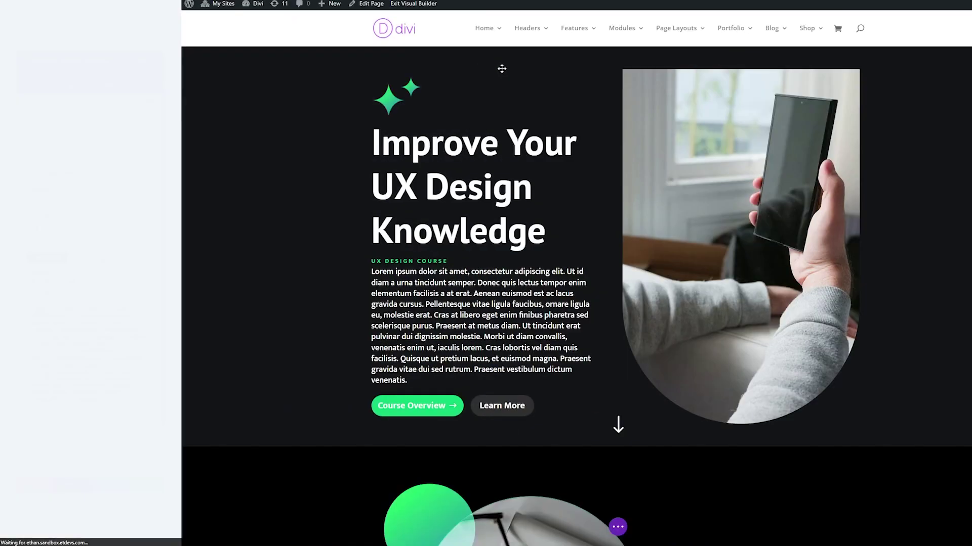
pyautogui.click(69, 40)
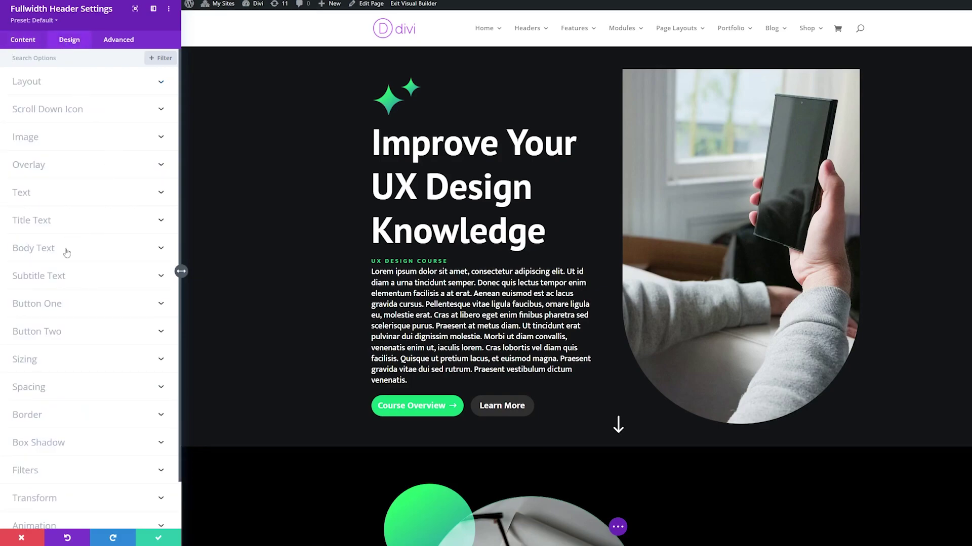
pyautogui.click(71, 304)
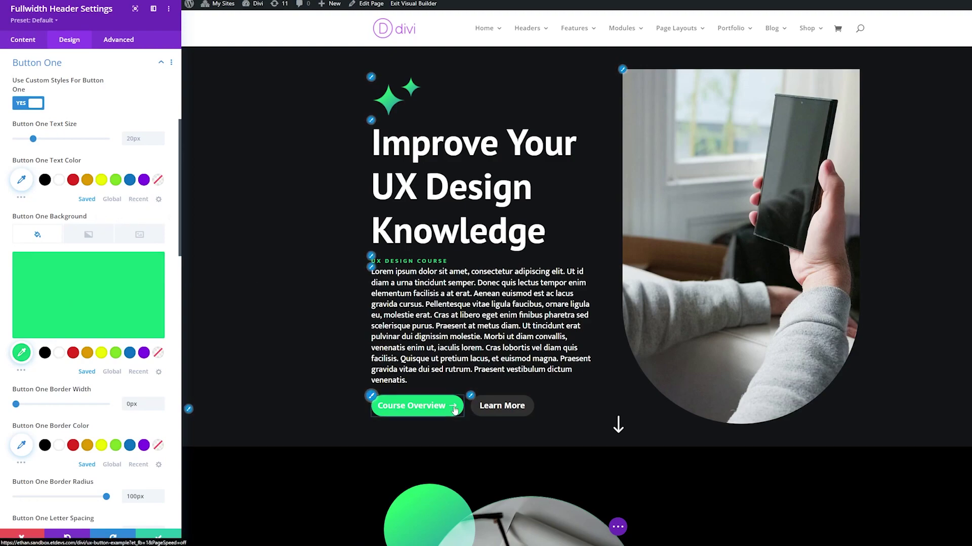
pyautogui.scroll(-5, 113, 361)
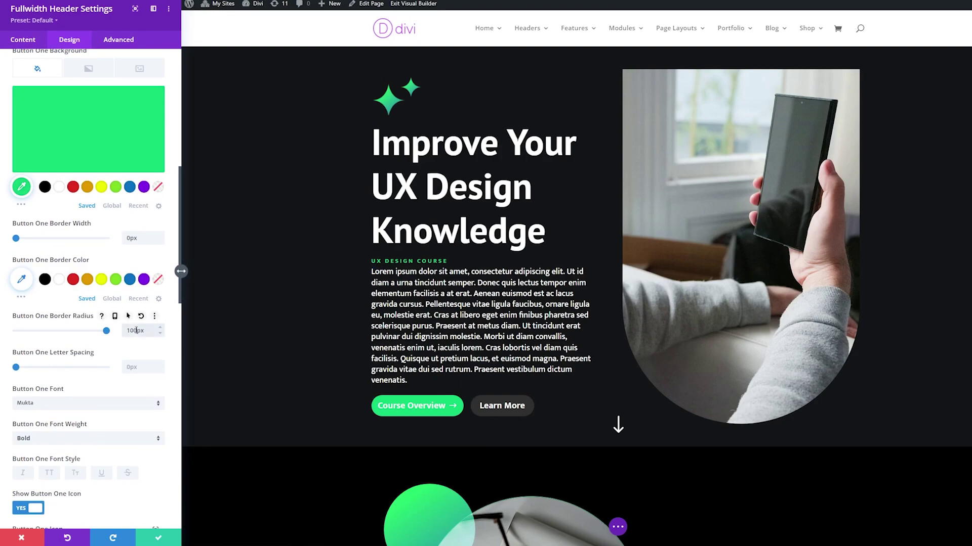
pyautogui.click(135, 330)
pyautogui.press('BackSpace')
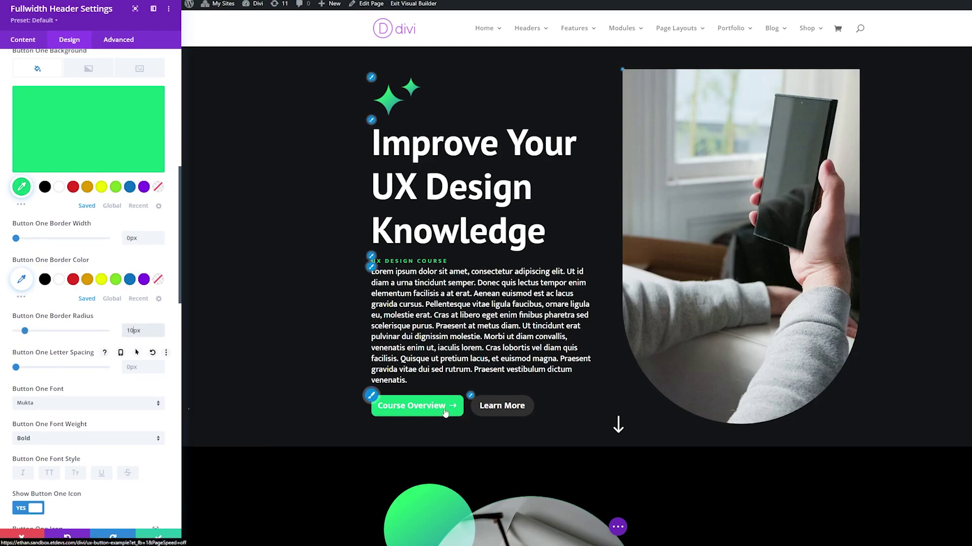
# Turn off the icon for Button One.
pyautogui.scroll(-5, 180, 271)
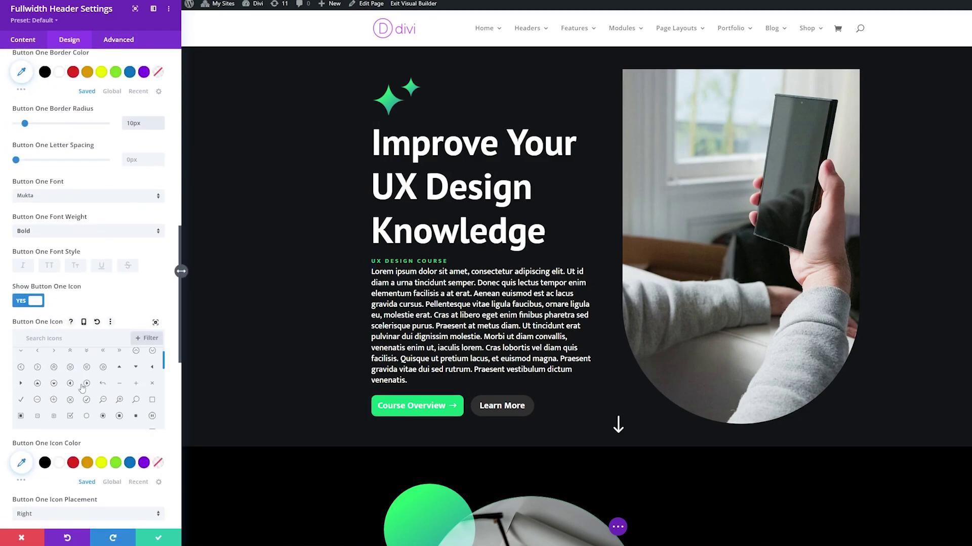
pyautogui.click(35, 302)
pyautogui.scroll(3, 100, 351)
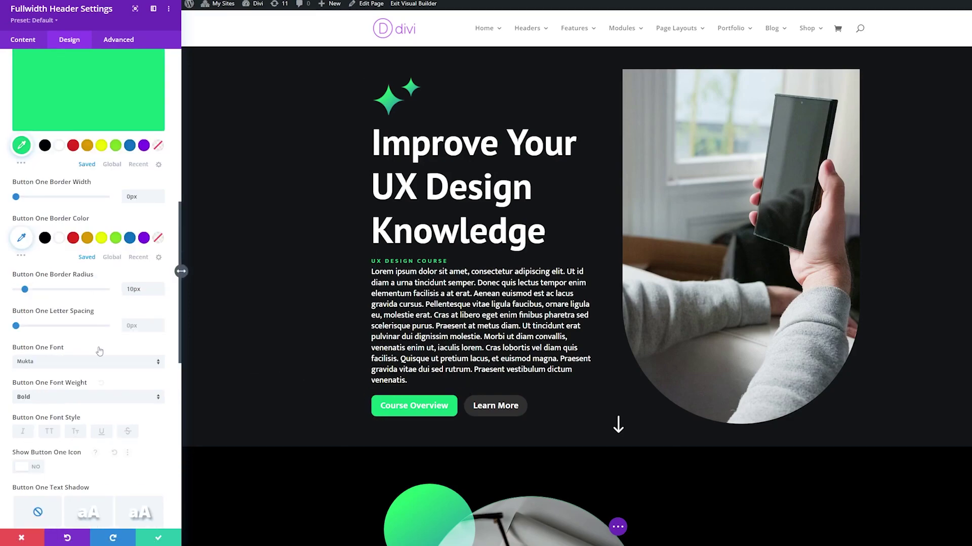
# Make Button Two's arrow icon show permanently by turning off its hover-only icon setting.
pyautogui.scroll(-10, 91, 352)
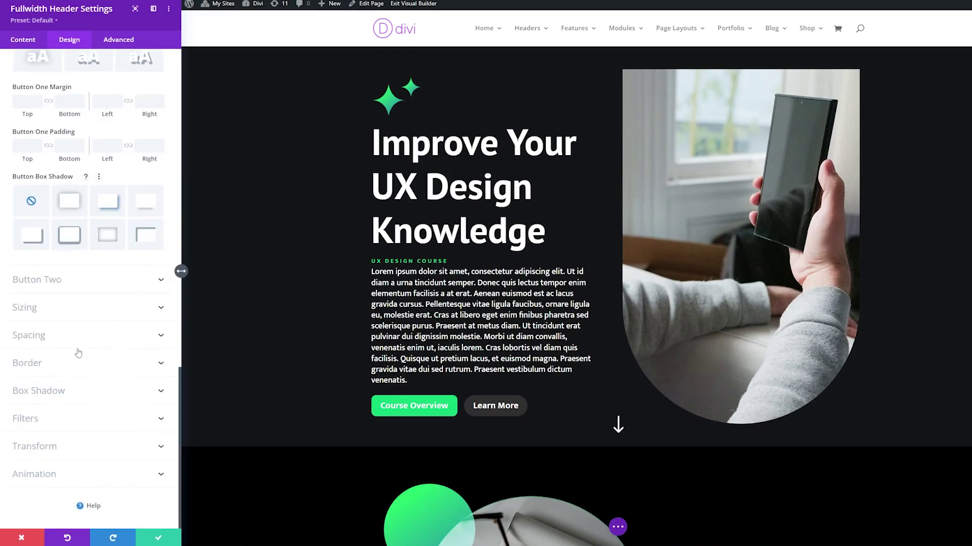
pyautogui.click(56, 281)
pyautogui.scroll(-7, 86, 351)
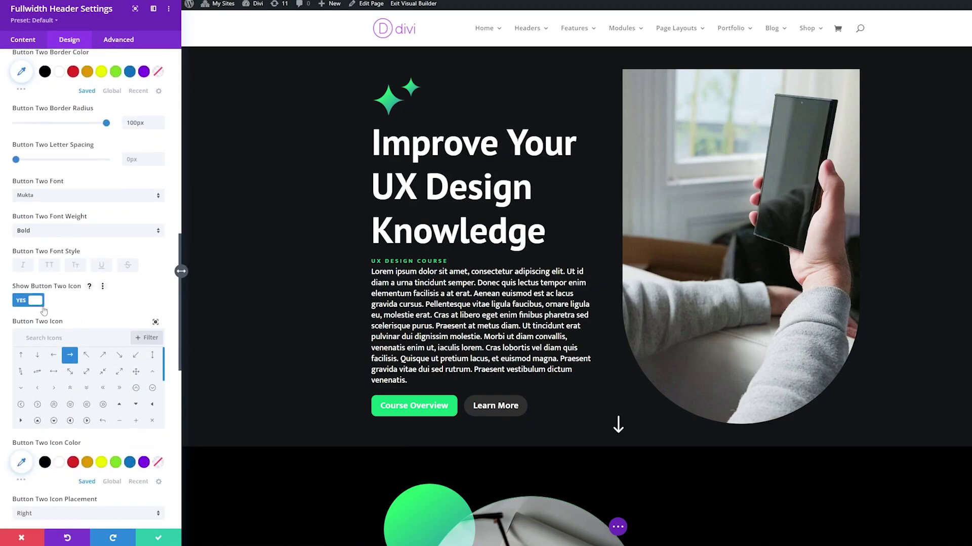
pyautogui.scroll(-7, 44, 310)
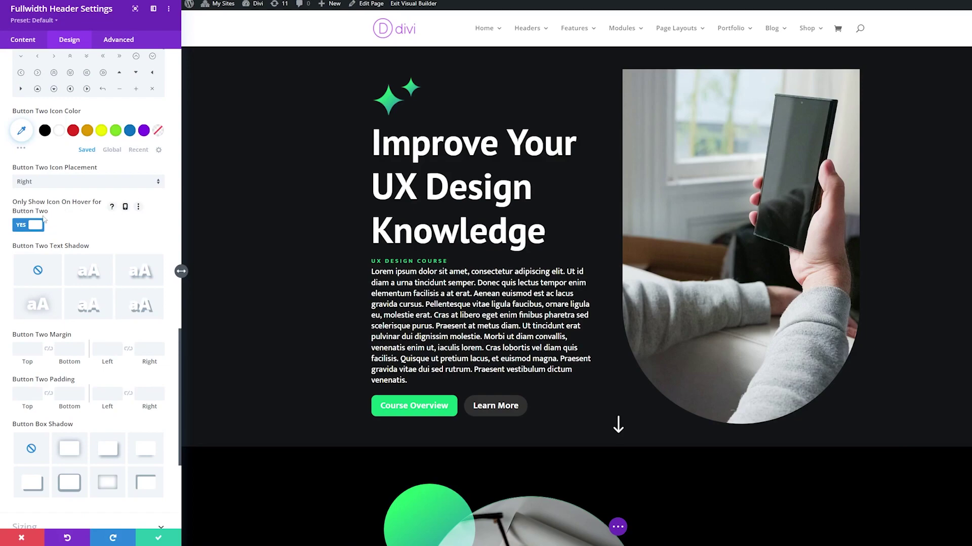
pyautogui.click(37, 226)
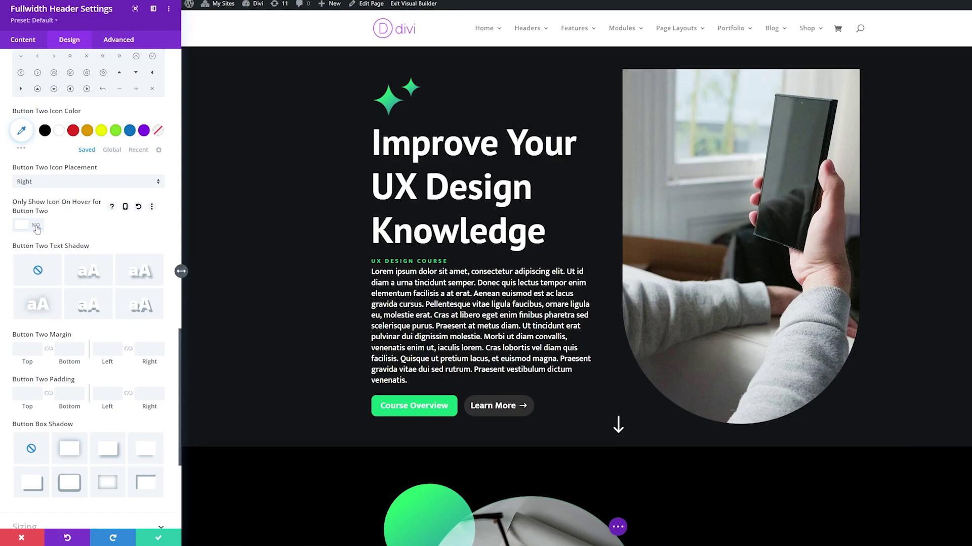
# Make Button Two's background transparent and save the Fullwidth Header settings.
pyautogui.scroll(3, 89, 329)
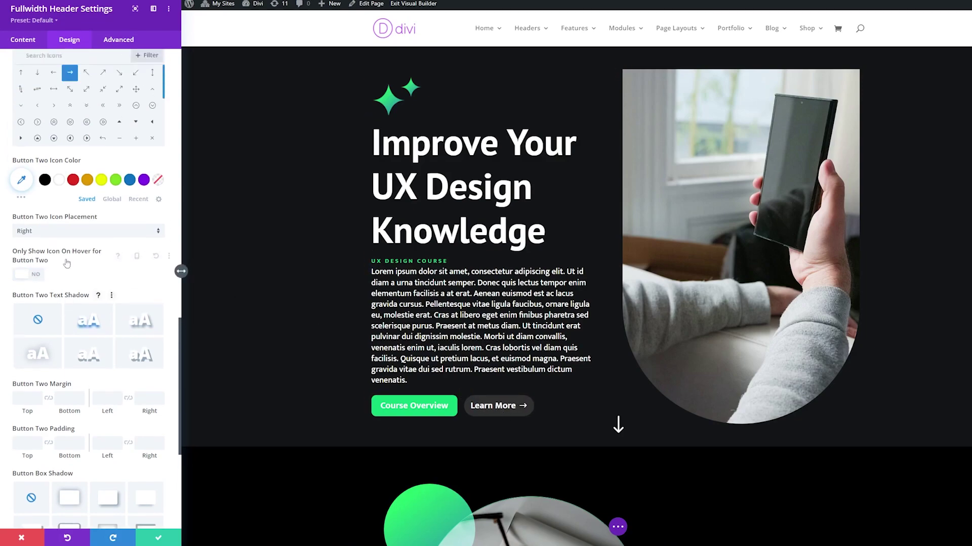
pyautogui.scroll(10, 88, 329)
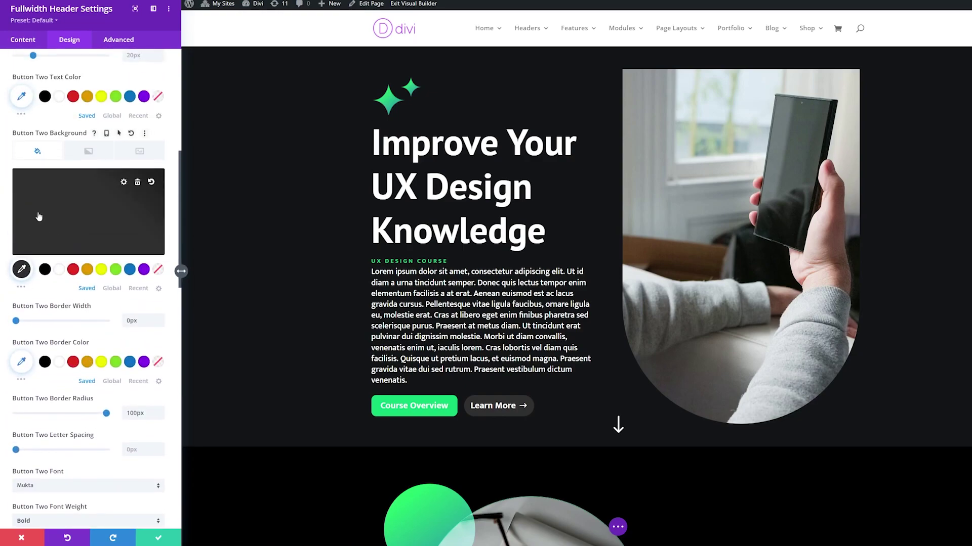
pyautogui.click(159, 271)
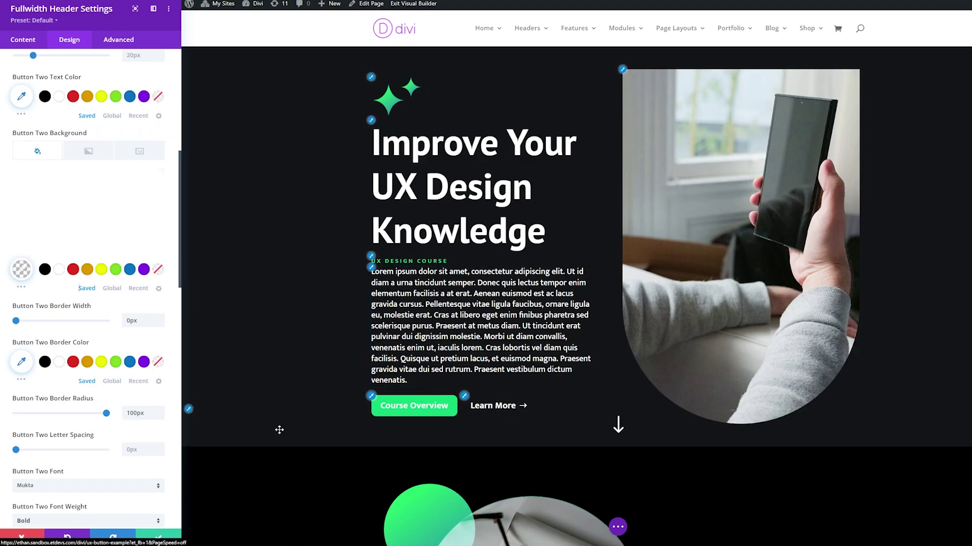
pyautogui.click(159, 538)
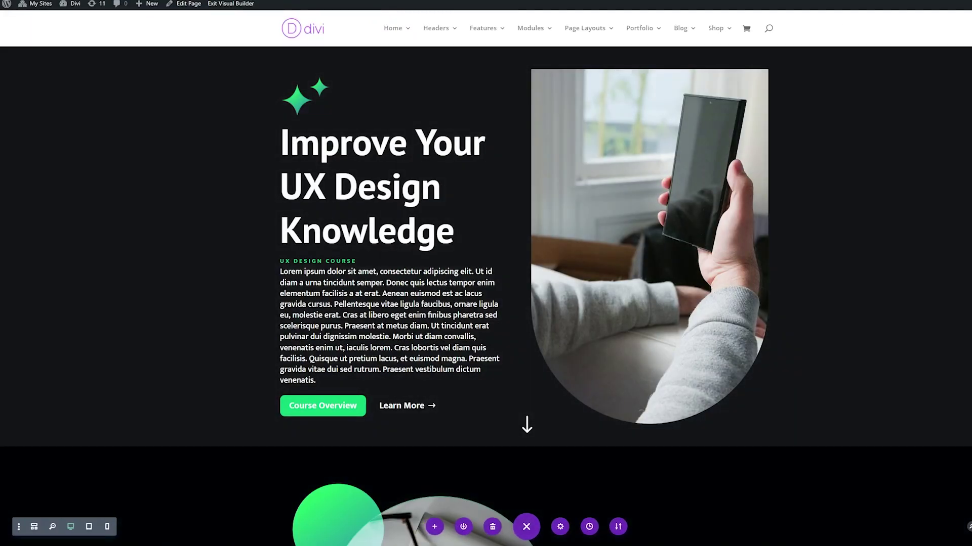